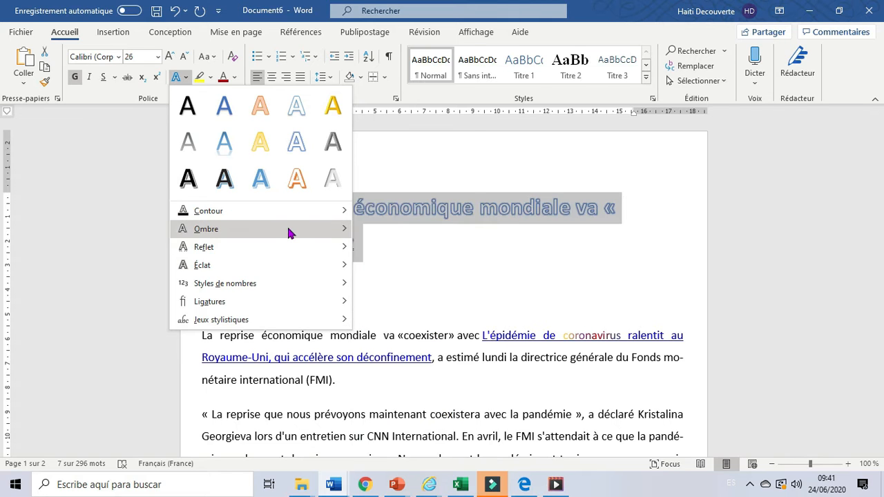
# Apply a dark red (Rouge foncé) outline to the selected title text
pyautogui.moveTo(289, 233)
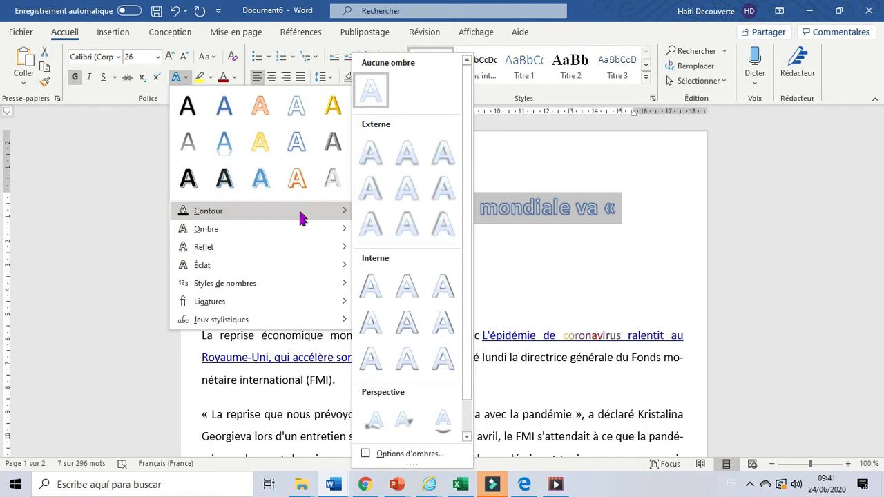
pyautogui.moveTo(298, 207)
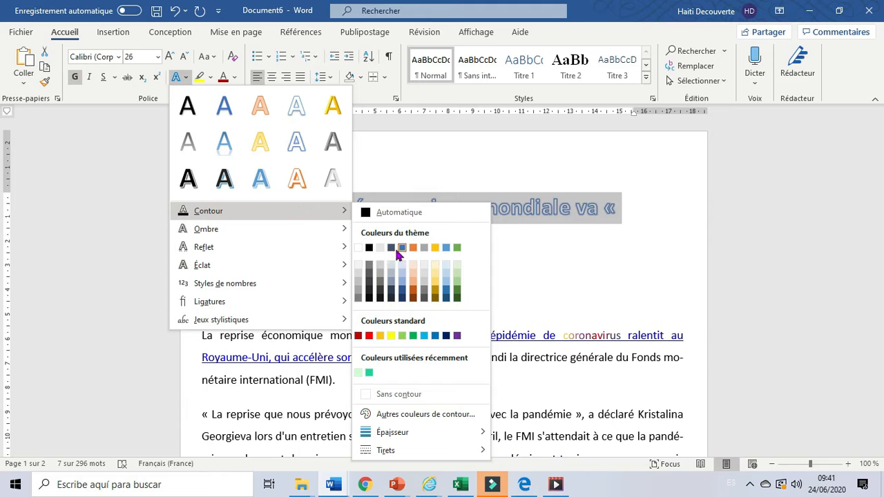
pyautogui.click(358, 337)
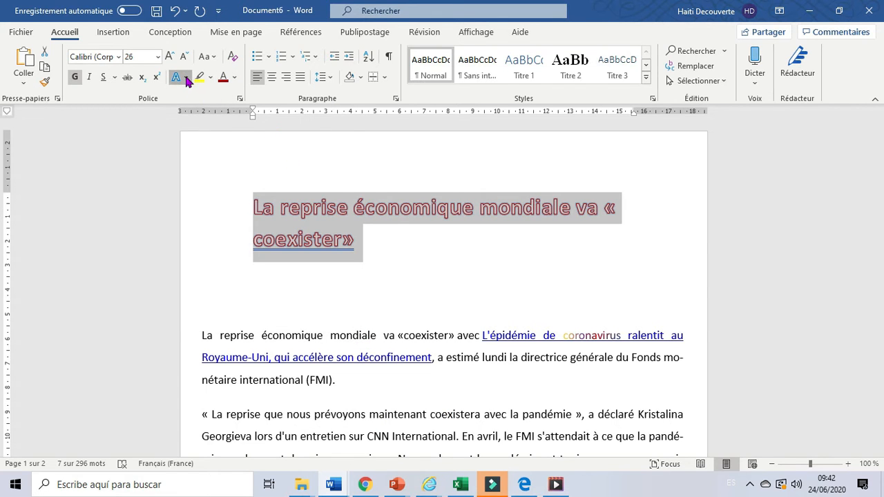
# Apply the perspective shadow that falls below the text to the title
pyautogui.click(185, 78)
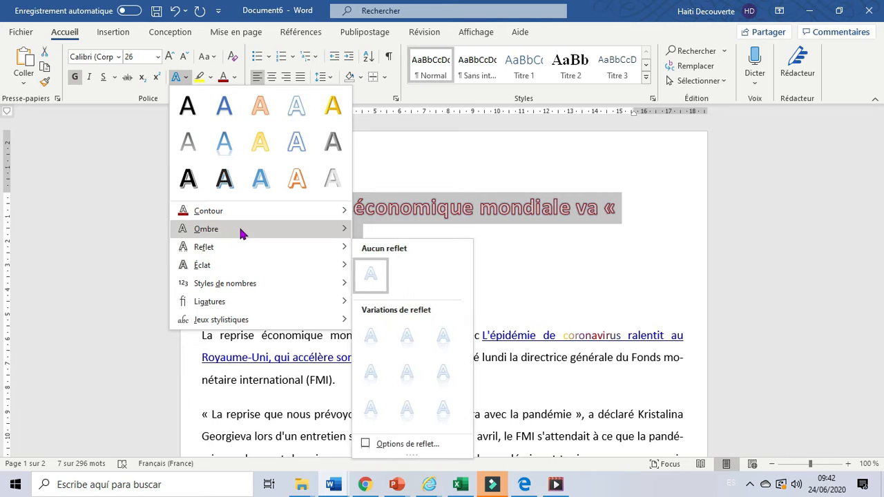
pyautogui.moveTo(240, 233)
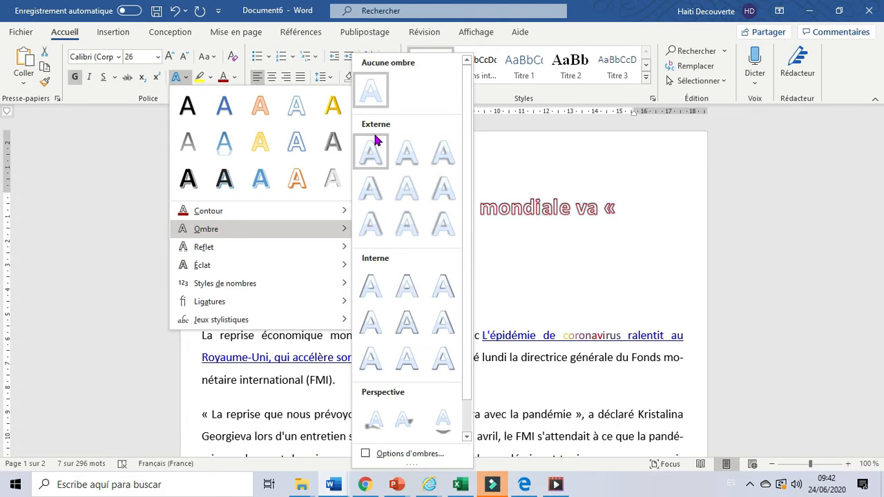
pyautogui.click(442, 421)
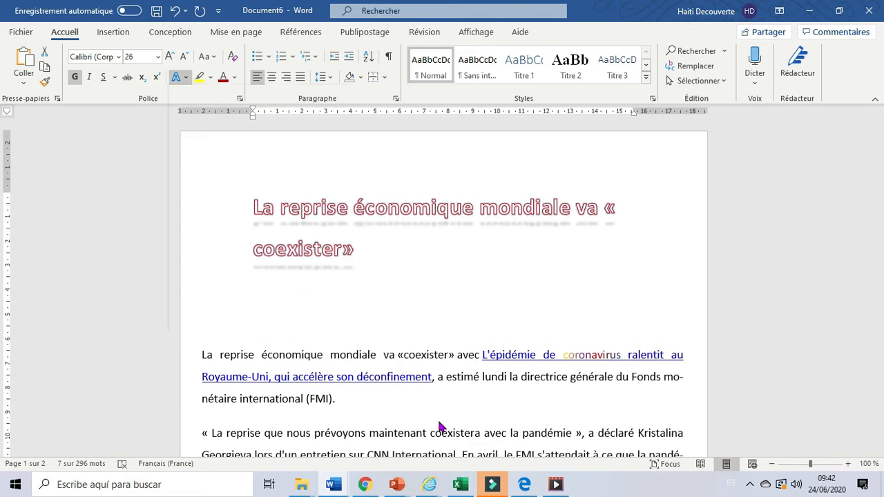
pyautogui.click(456, 341)
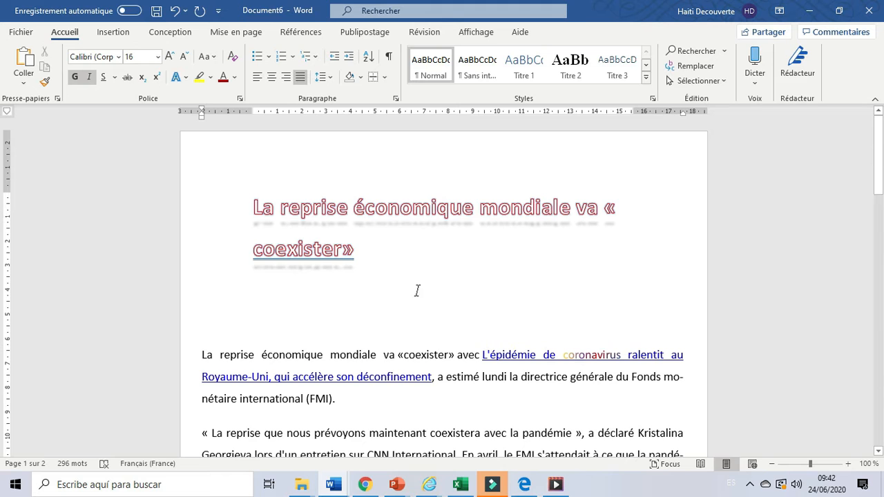
# Select the title again and change its shadow colour to standard dark blue in the shadow options
pyautogui.moveTo(369, 254); pyautogui.dragTo(276, 192)
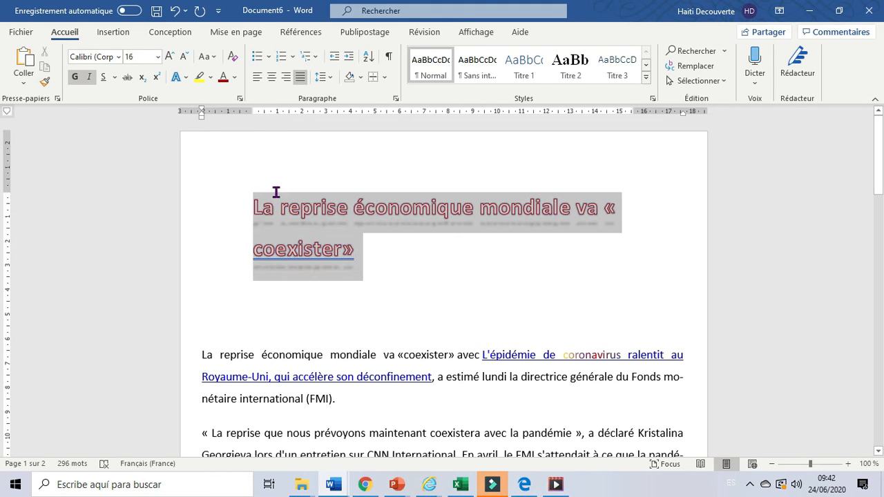
pyautogui.click(187, 77)
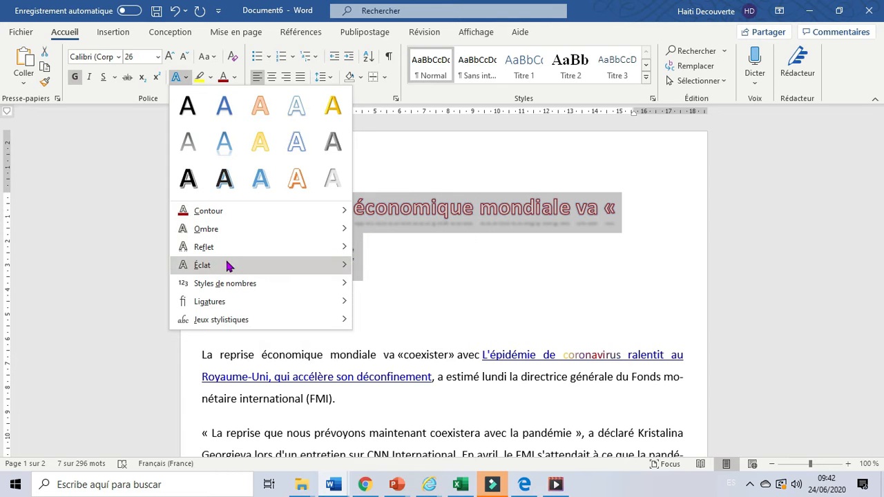
pyautogui.moveTo(228, 266)
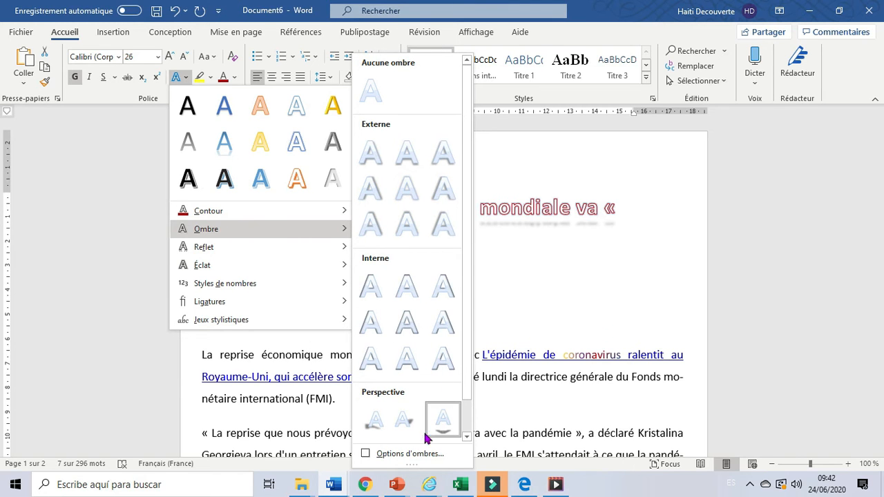
pyautogui.click(408, 454)
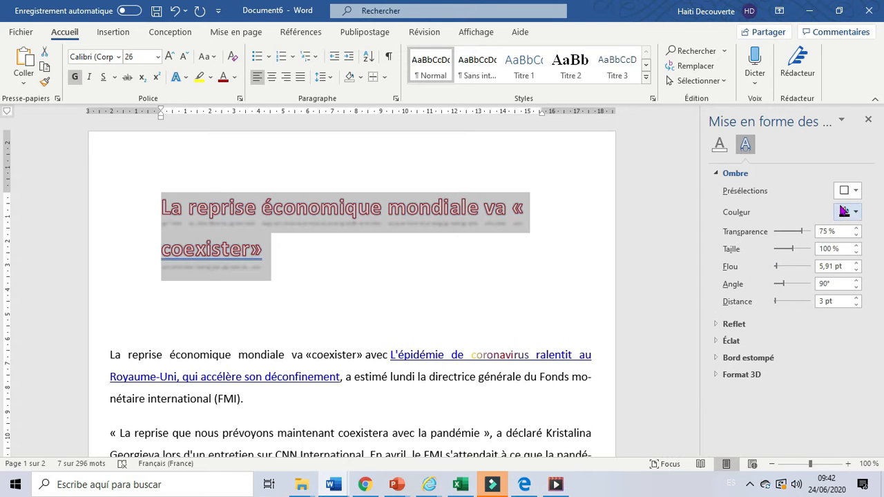
pyautogui.click(856, 192)
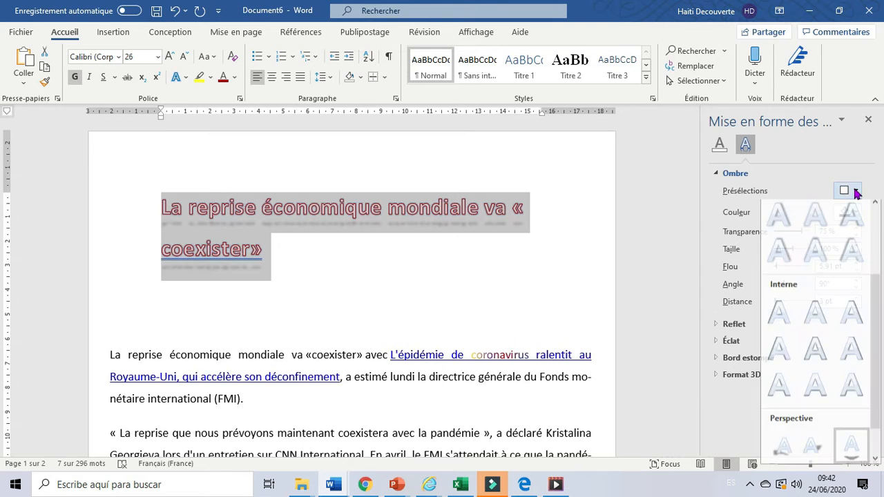
pyautogui.click(660, 261)
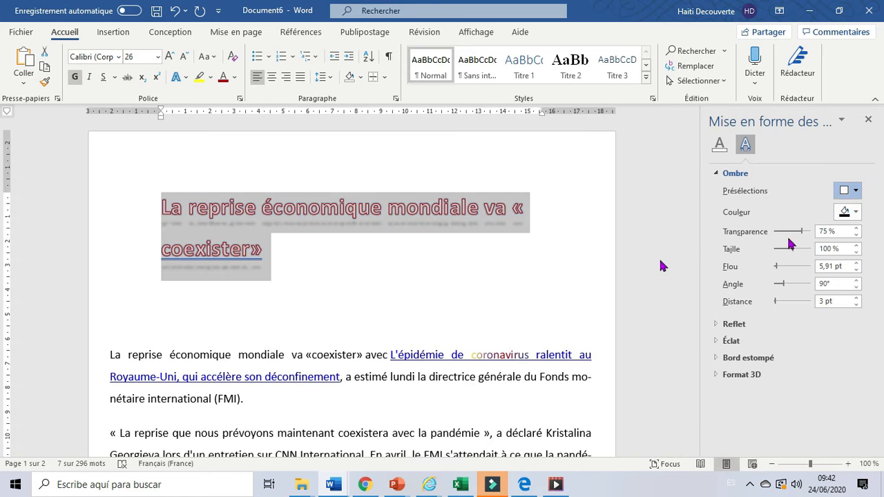
pyautogui.click(856, 212)
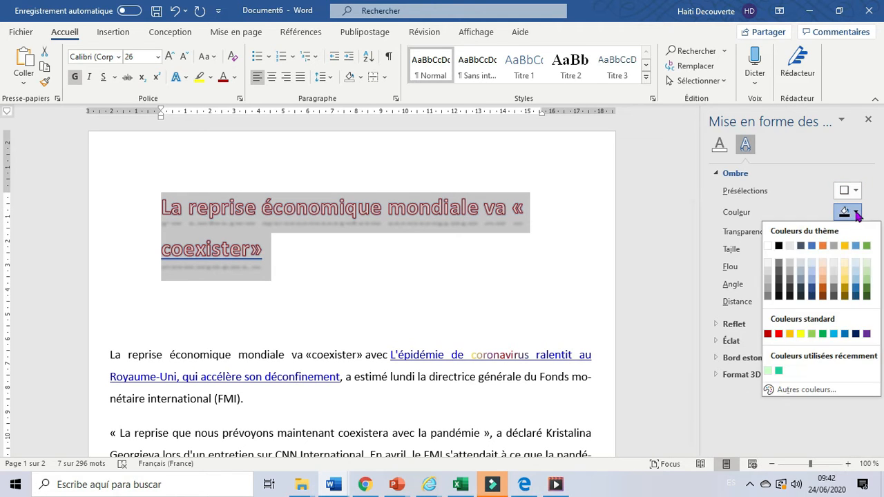
pyautogui.click(855, 334)
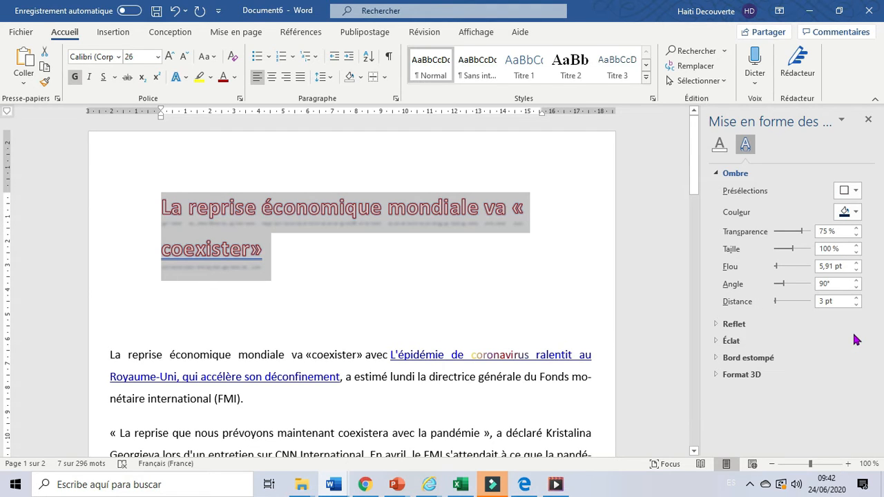
# Set the title shadow's blur (Flou) to 24 pt and its distance to 0 pt
pyautogui.click(857, 265)
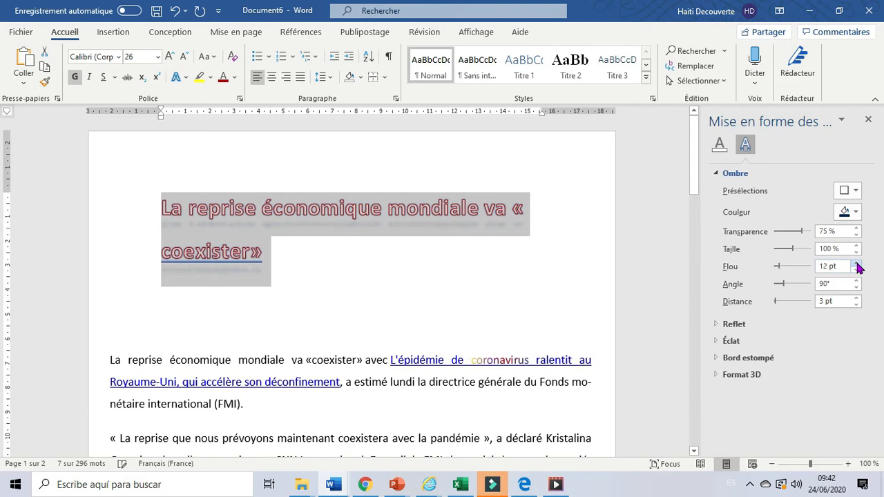
pyautogui.click(857, 267)
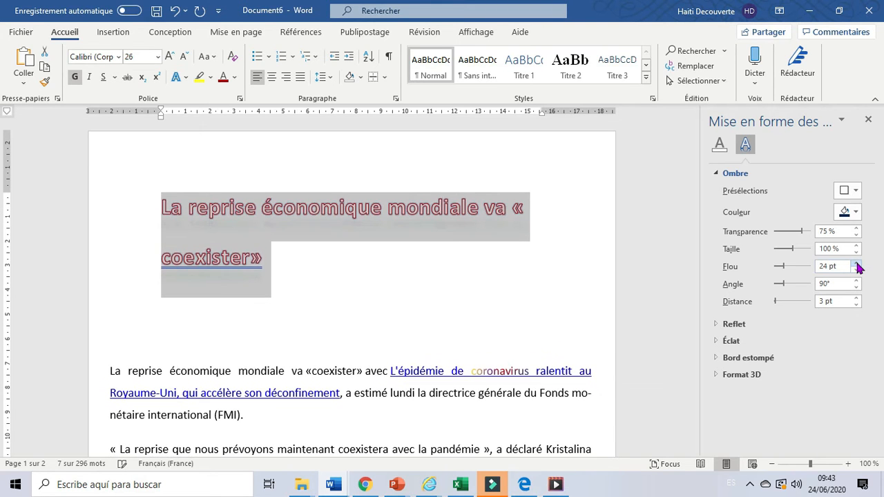
pyautogui.click(856, 302)
pyautogui.click(856, 302)
pyautogui.click(857, 302)
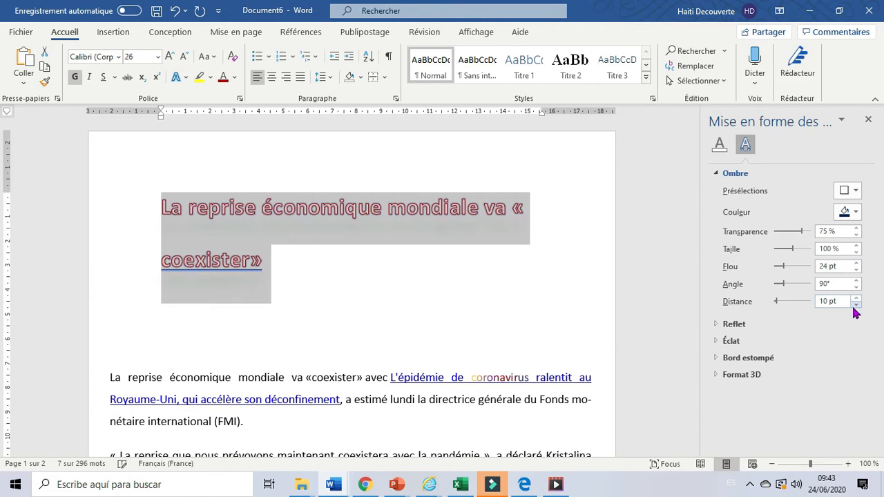
pyautogui.click(856, 305)
pyautogui.click(857, 305)
pyautogui.click(856, 305)
pyautogui.click(856, 305)
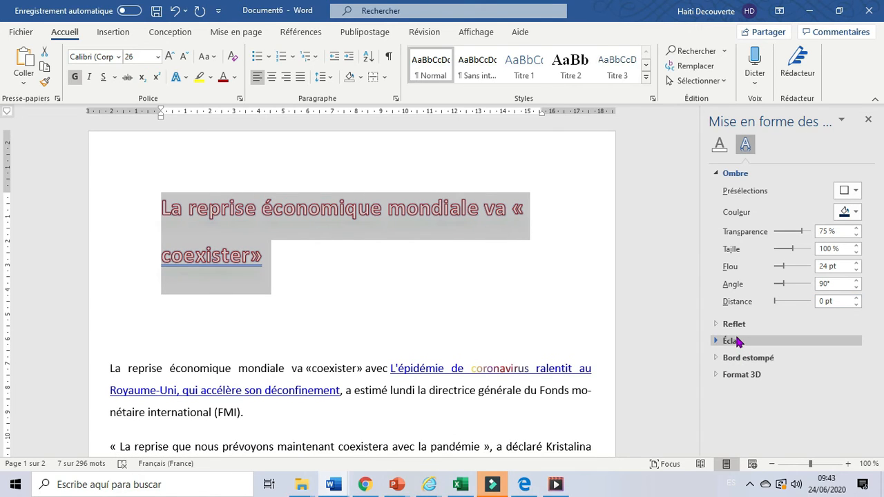
# Apply the first third-row bevel preset as the title's top bevel in the 3D format options, and close the text effects settings
pyautogui.click(742, 376)
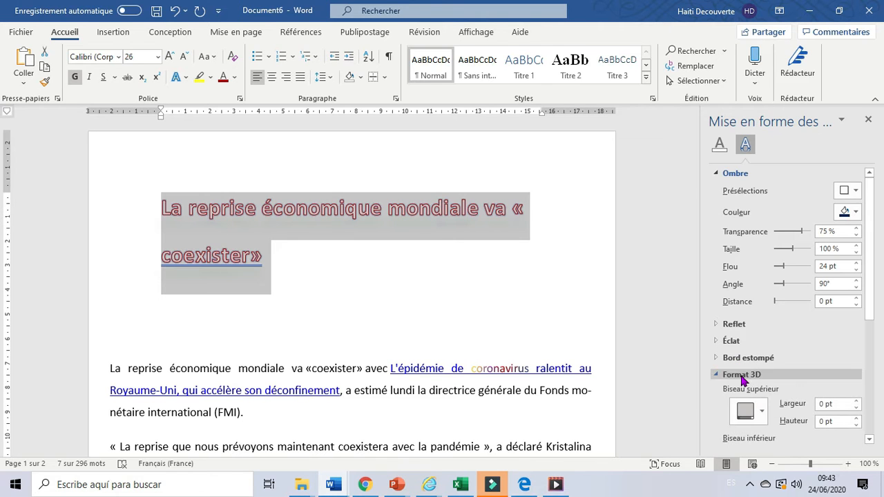
pyautogui.click(760, 412)
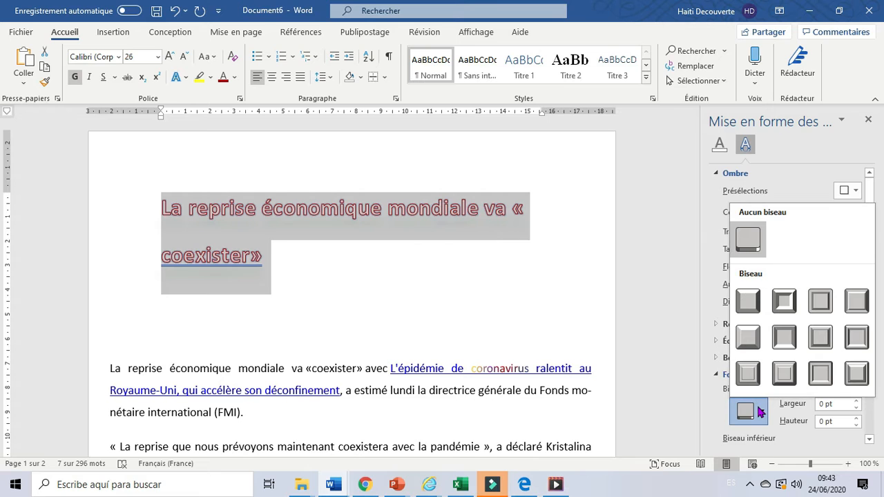
pyautogui.click(747, 373)
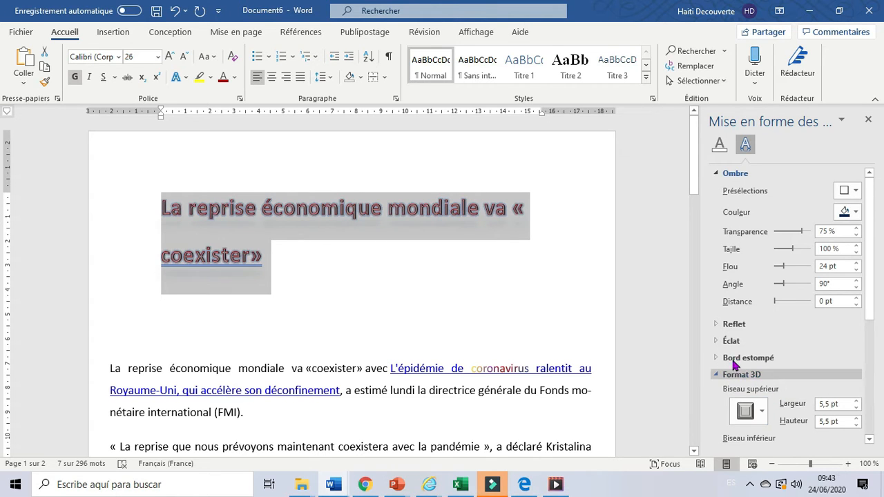
pyautogui.click(867, 121)
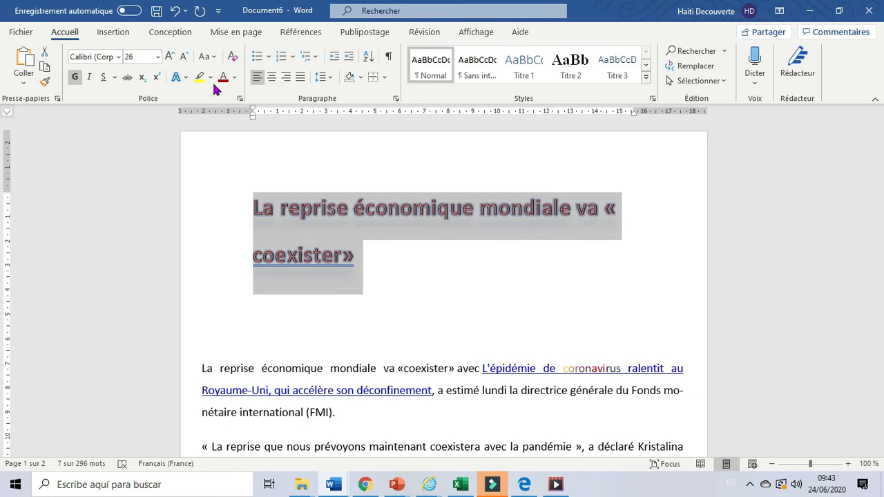
# Set the title's number style to Alignement tabulaire
pyautogui.click(185, 81)
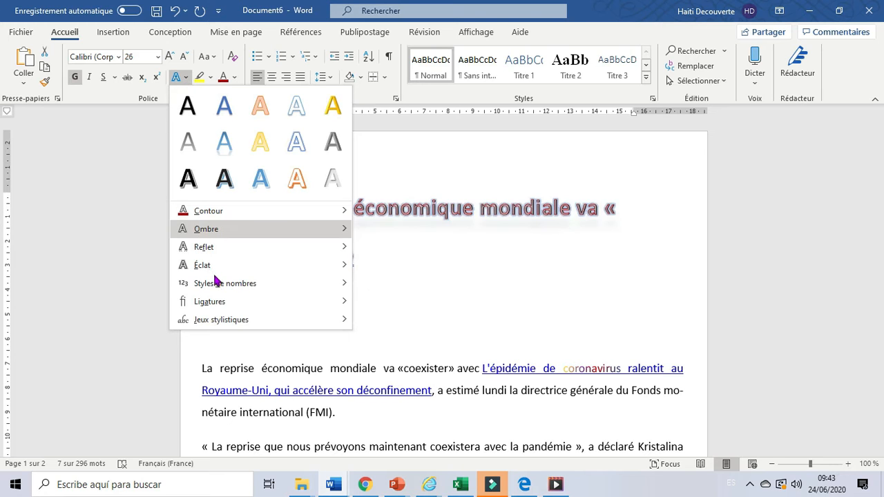
pyautogui.moveTo(217, 285)
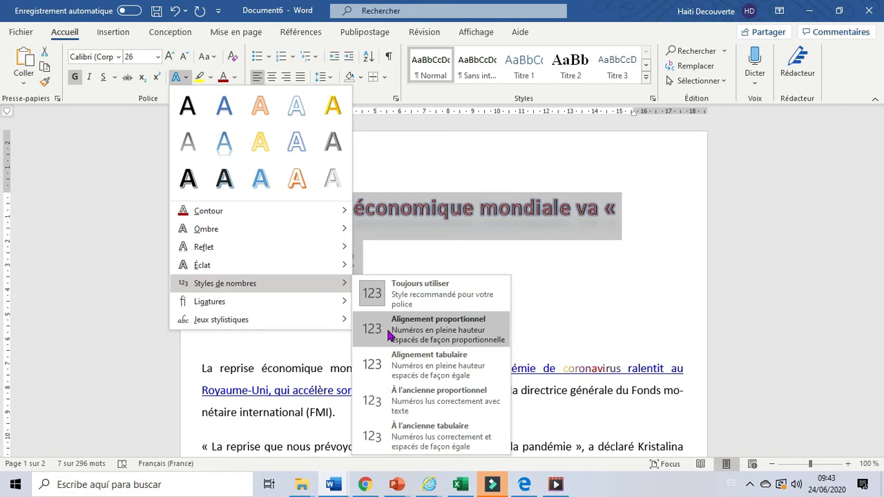
pyautogui.click(385, 369)
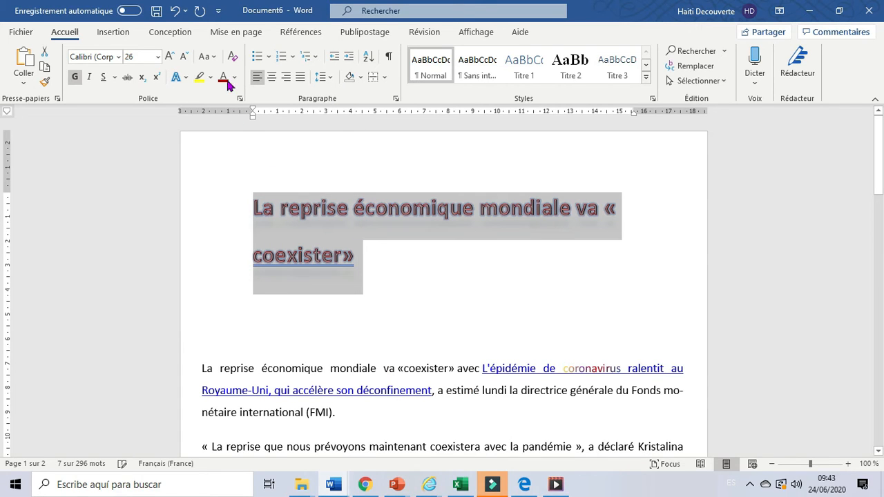
pyautogui.click(187, 79)
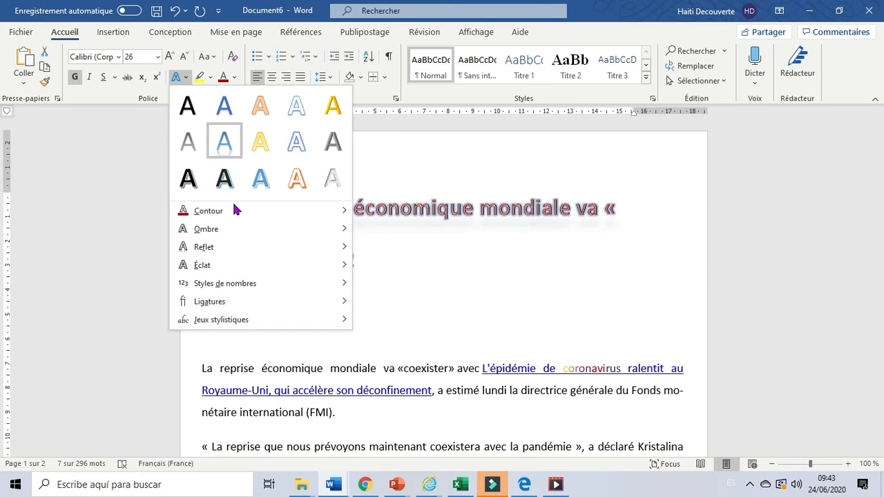
pyautogui.moveTo(224, 271)
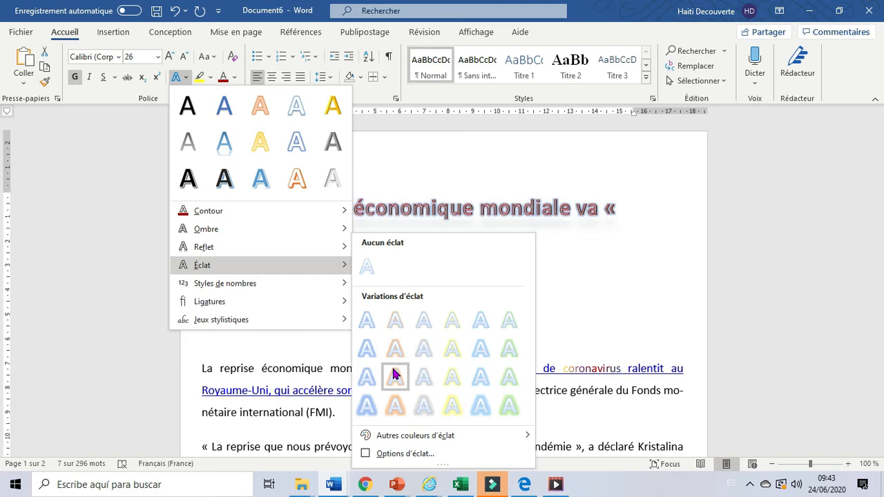
pyautogui.click(376, 151)
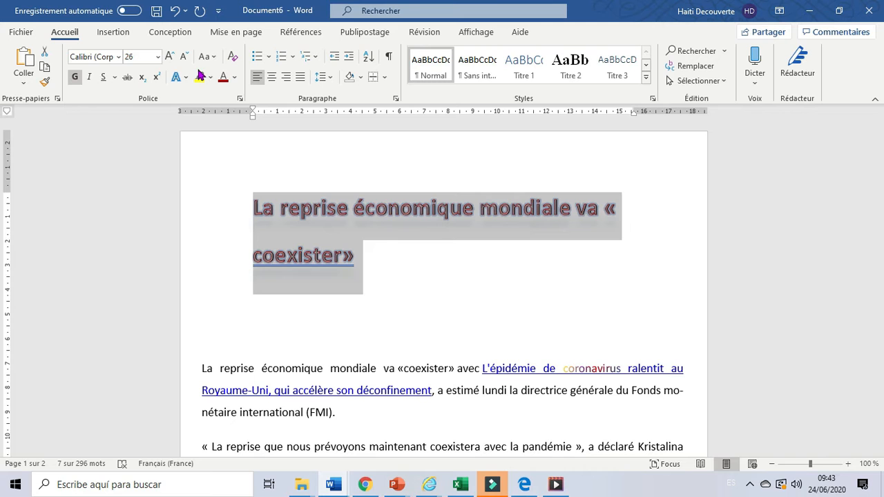
# Clear all formatting from the title and reformat it as bold at size 24
pyautogui.click(233, 60)
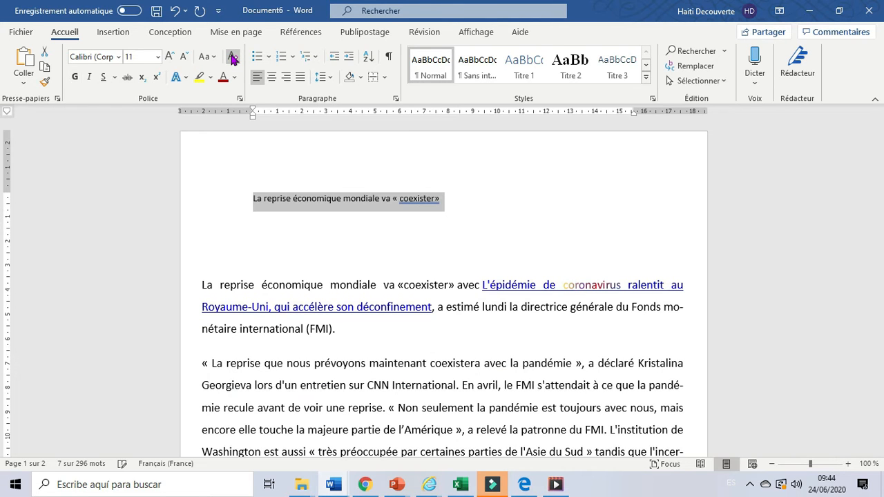
pyautogui.click(75, 76)
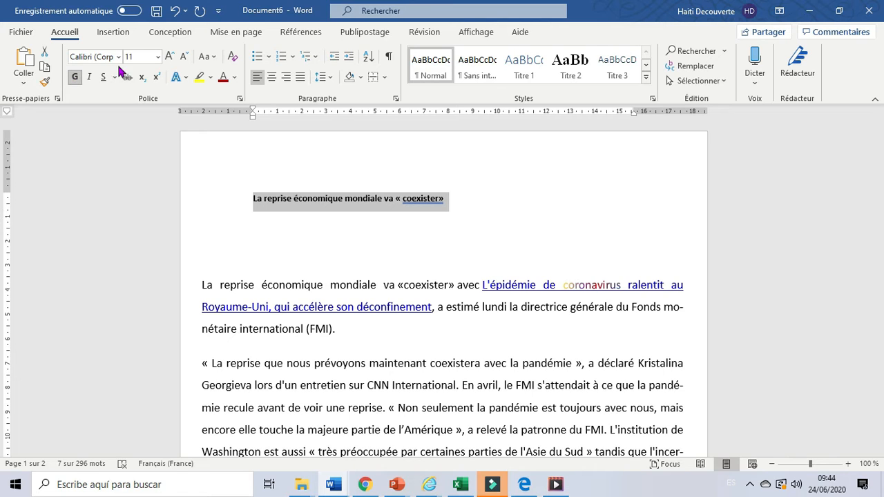
pyautogui.click(157, 57)
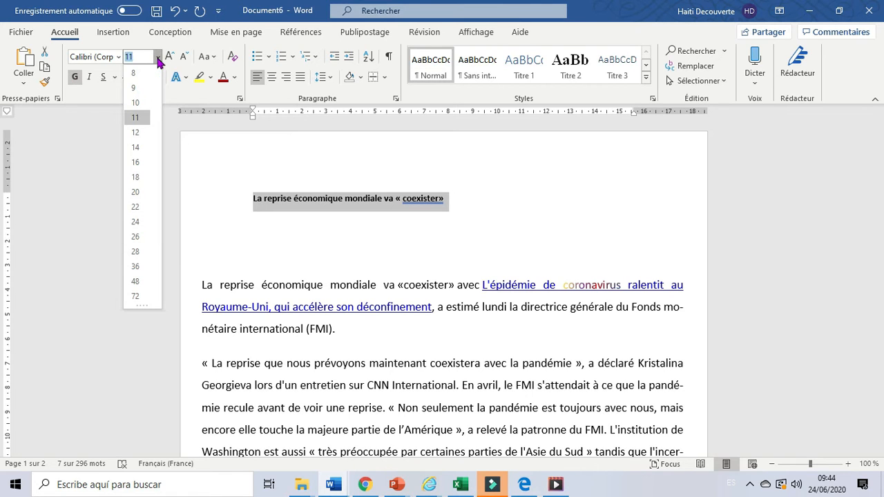
pyautogui.click(136, 221)
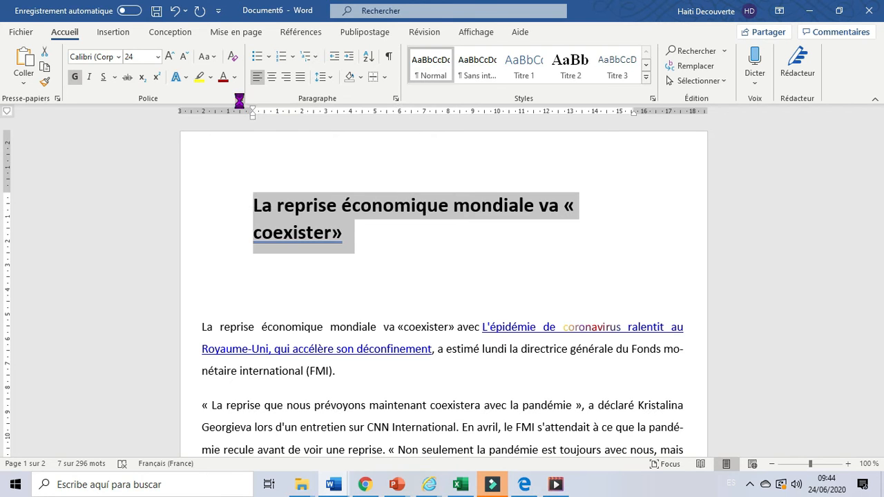
# Open the title's font settings and set the font style to Gras Italique
pyautogui.click(239, 101)
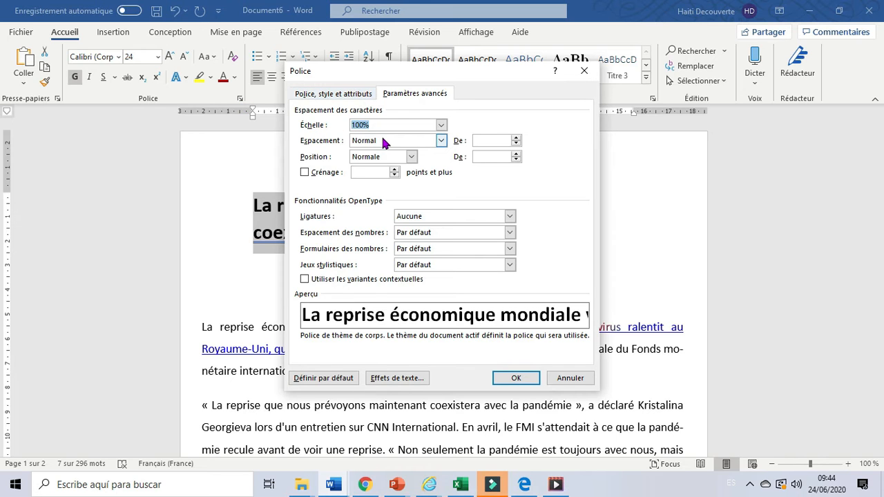
pyautogui.click(347, 97)
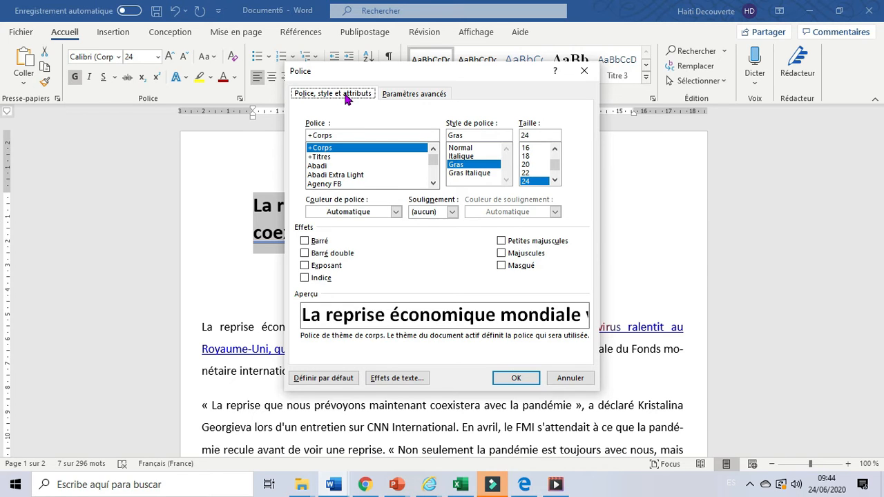
pyautogui.click(411, 95)
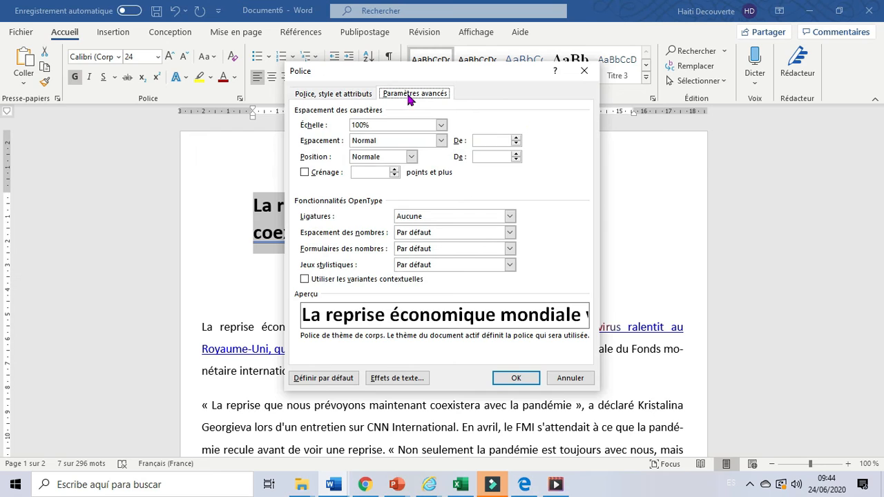
pyautogui.click(337, 96)
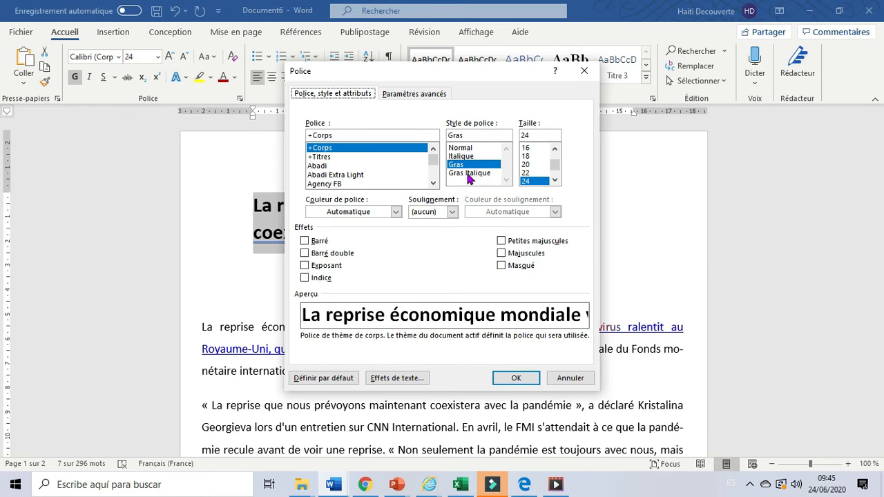
pyautogui.click(463, 149)
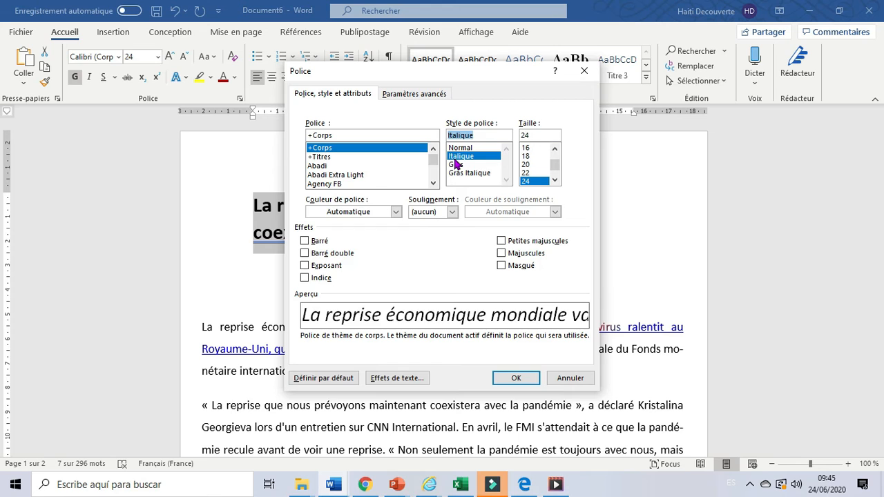
pyautogui.click(454, 165)
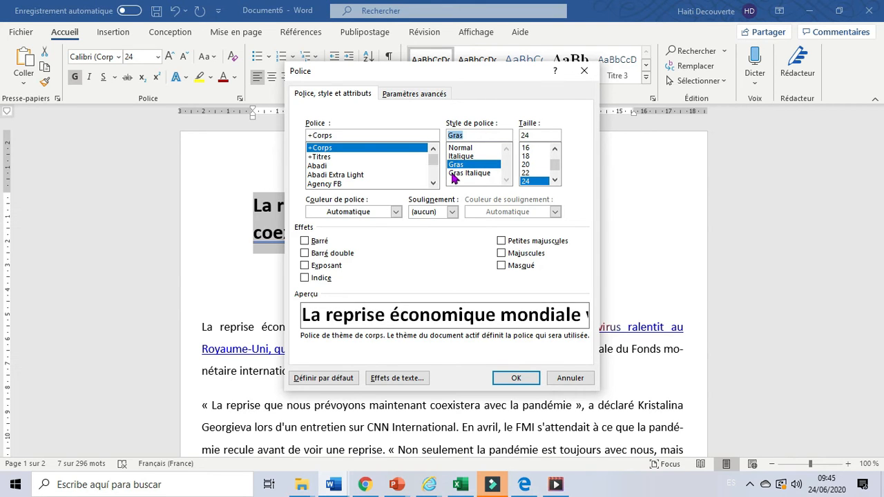
pyautogui.click(454, 176)
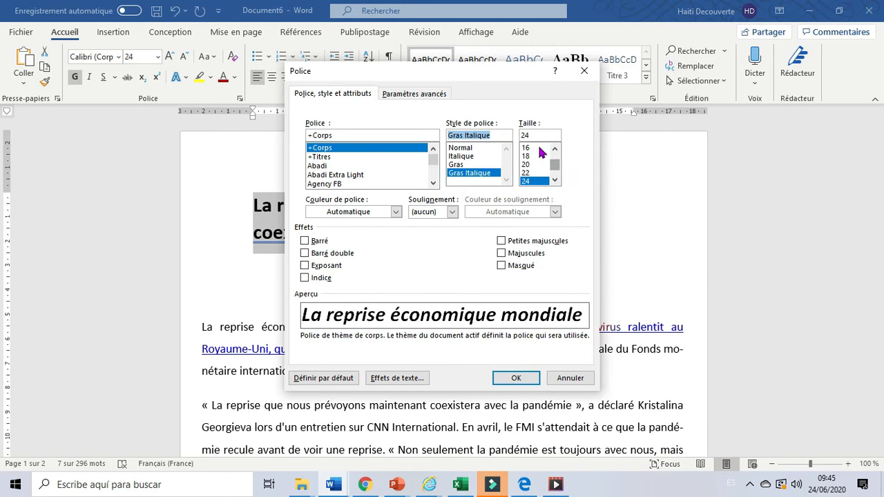
# Set the title's font size to 100 and apply the font settings
pyautogui.click(555, 181)
pyautogui.click(555, 180)
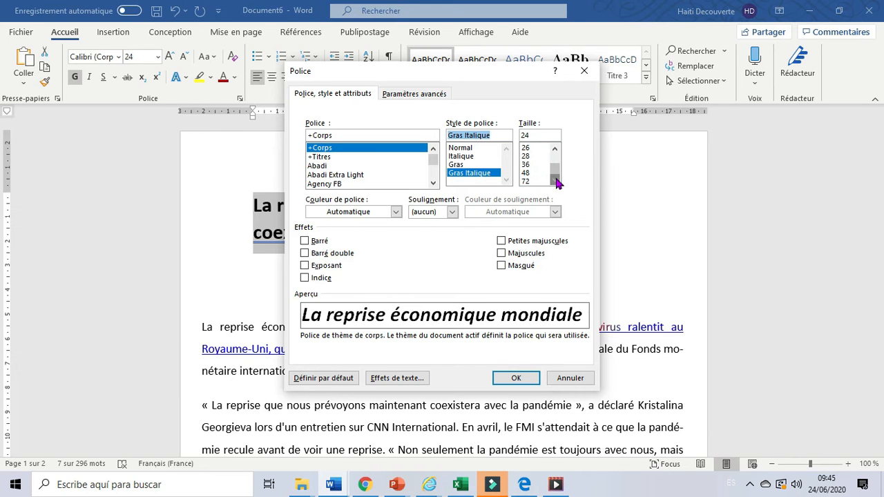
pyautogui.click(555, 181)
pyautogui.click(555, 180)
pyautogui.click(535, 132)
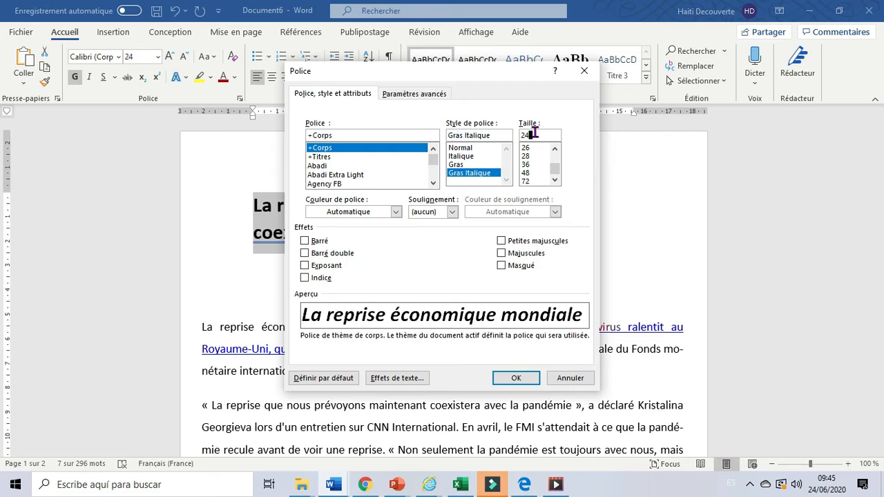
pyautogui.doubleClick(535, 133)
pyautogui.press('BackSpace')
pyautogui.write('60')
pyautogui.press('BackSpace')
pyautogui.press('BackSpace')
pyautogui.write('100')
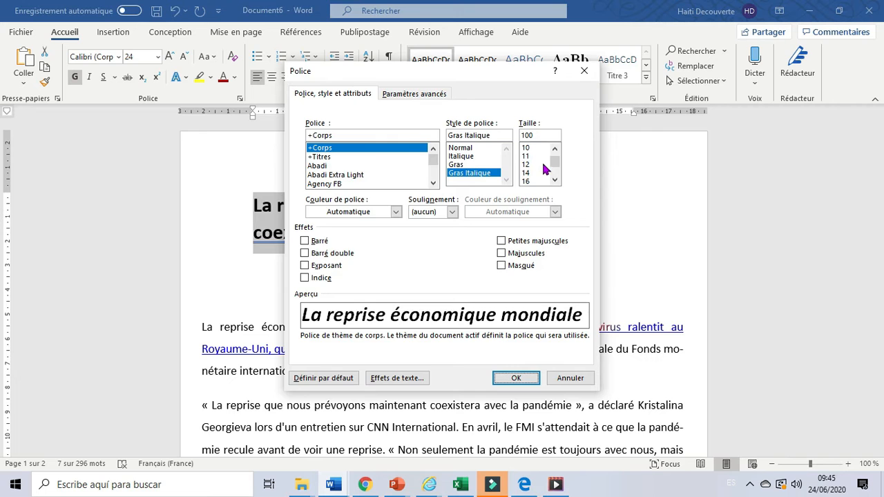
pyautogui.press('Return')
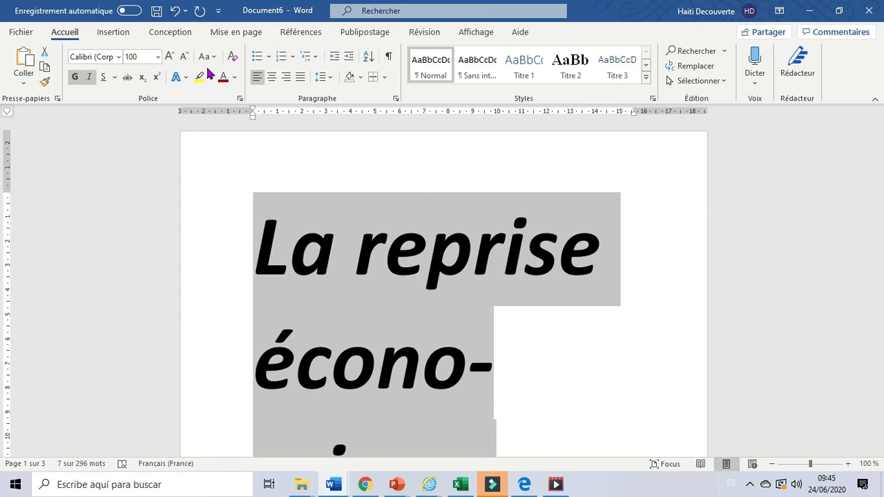
# Reopen the title's font settings, set the font size to 15 and apply it
pyautogui.click(240, 98)
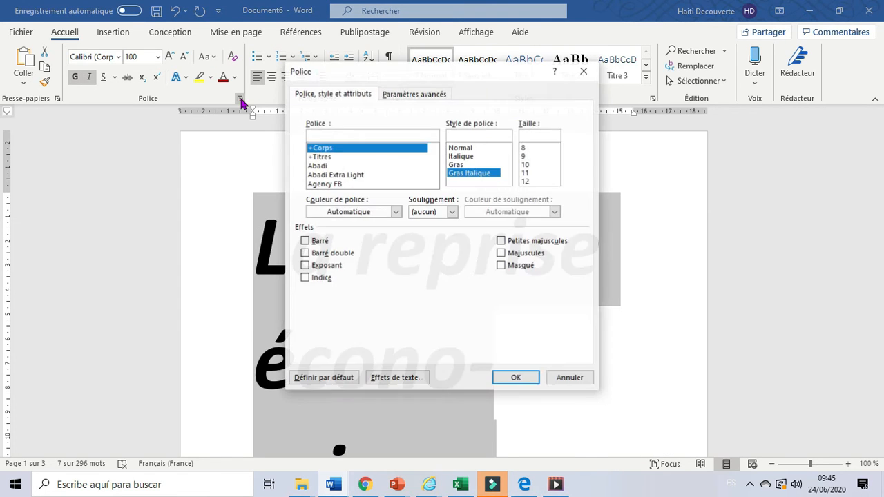
pyautogui.click(554, 181)
pyautogui.click(554, 181)
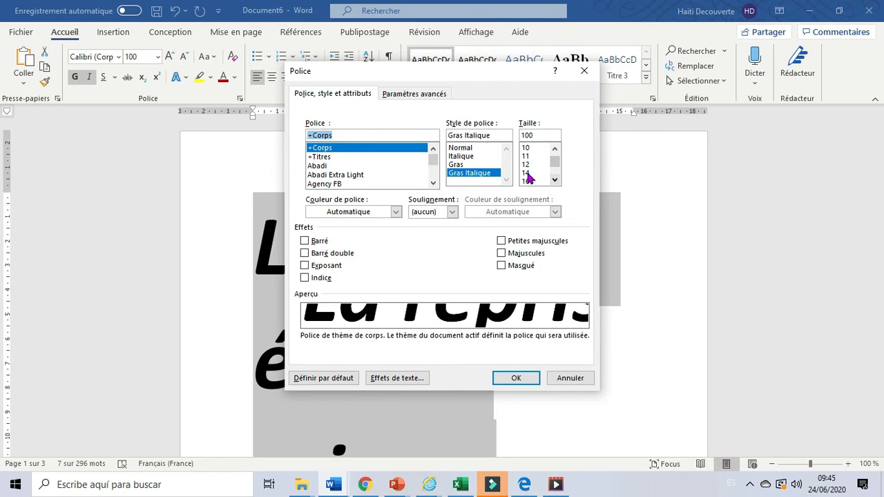
pyautogui.click(535, 134)
pyautogui.doubleClick(535, 134)
pyautogui.click(534, 134)
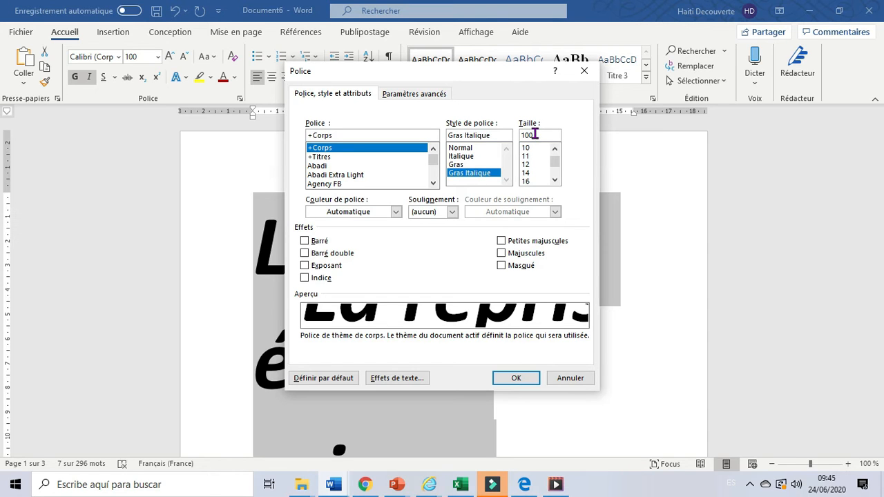
pyautogui.press('BackSpace')
pyautogui.press('BackSpace')
pyautogui.press('BackSpace')
pyautogui.write('15')
pyautogui.press('Return')
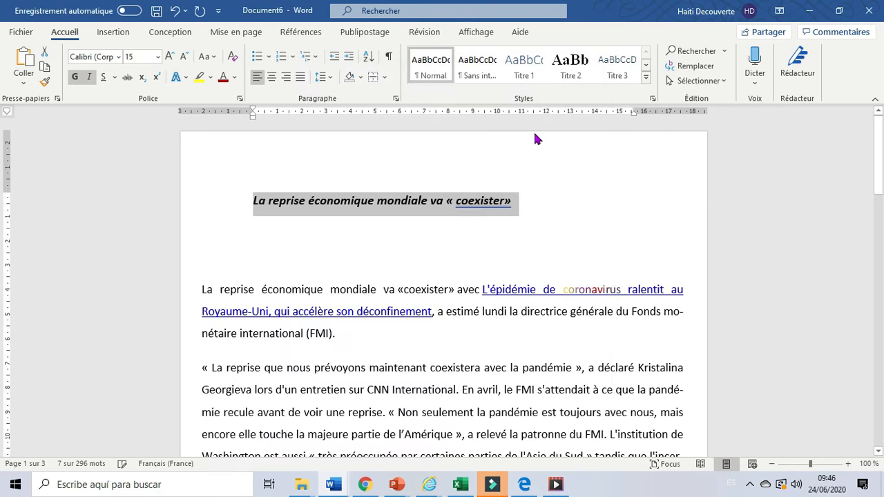
# Open the title's font settings and try the Petites majuscules and Majuscules effects, leaving both turned off
pyautogui.click(240, 98)
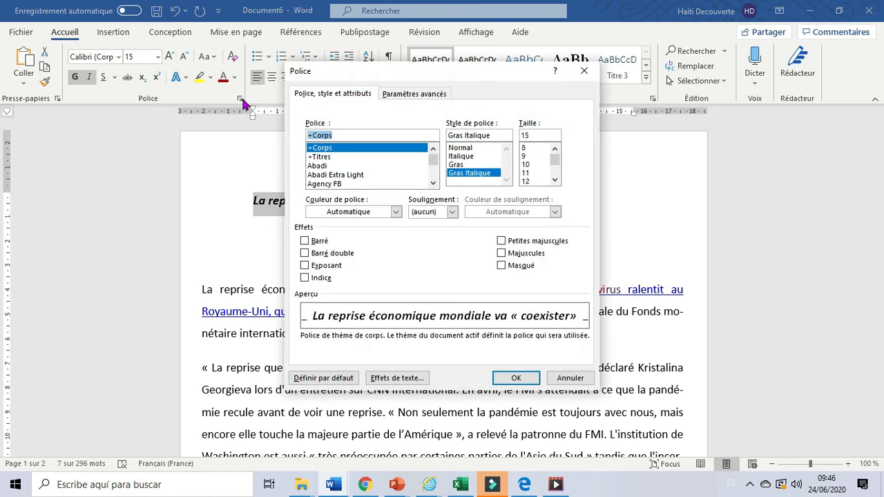
pyautogui.click(507, 245)
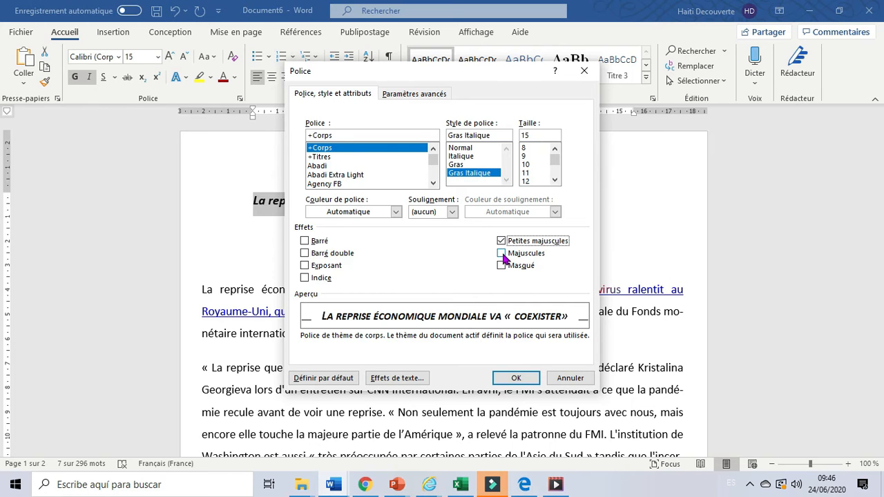
pyautogui.click(502, 254)
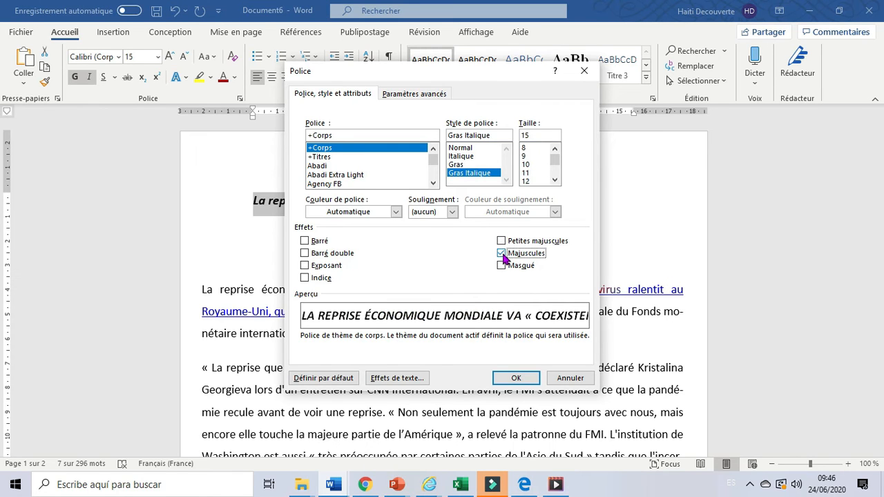
pyautogui.click(501, 265)
pyautogui.click(501, 253)
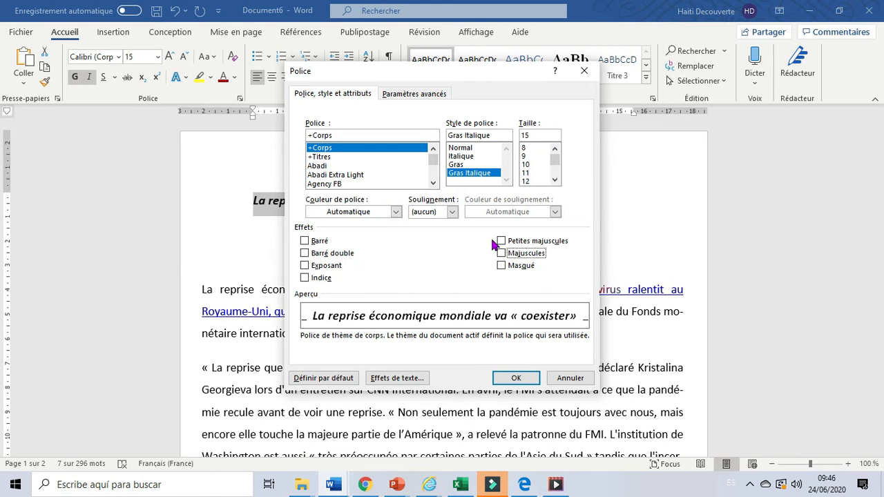
# Try the Barré, Barré double, Exposant and Indice effects on the title, clearing each one again
pyautogui.click(305, 242)
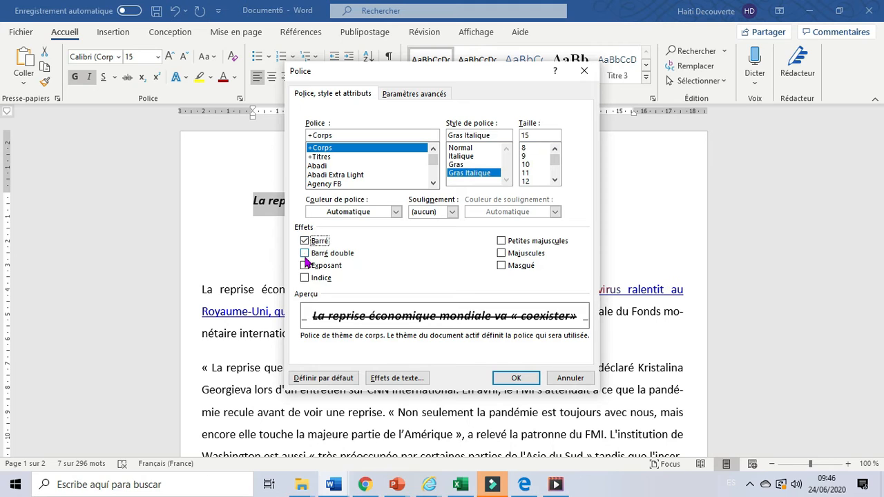
pyautogui.click(305, 241)
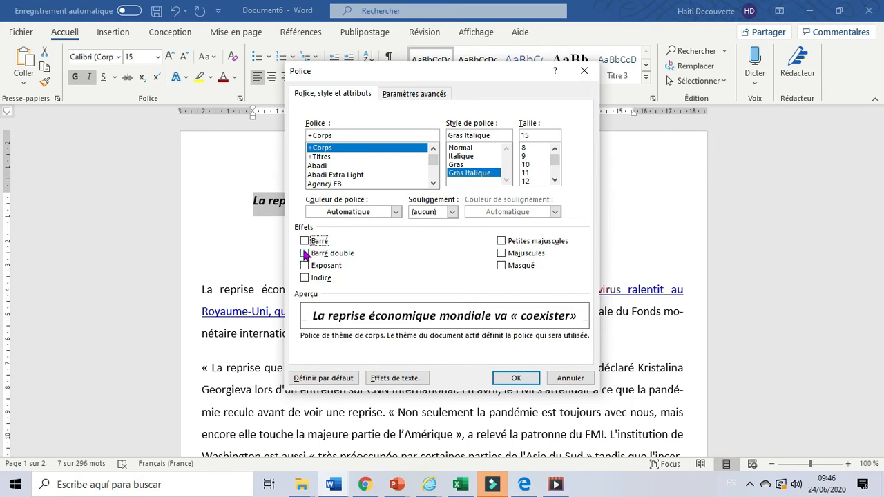
pyautogui.click(306, 254)
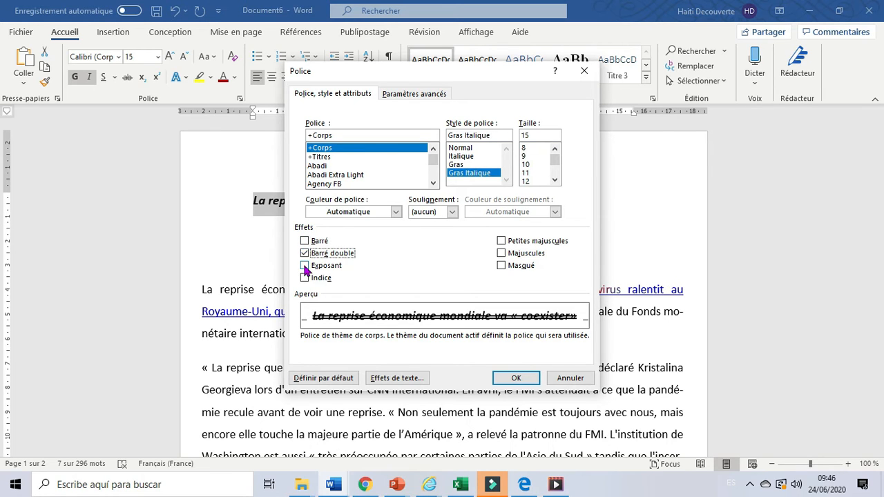
pyautogui.click(305, 254)
pyautogui.click(306, 268)
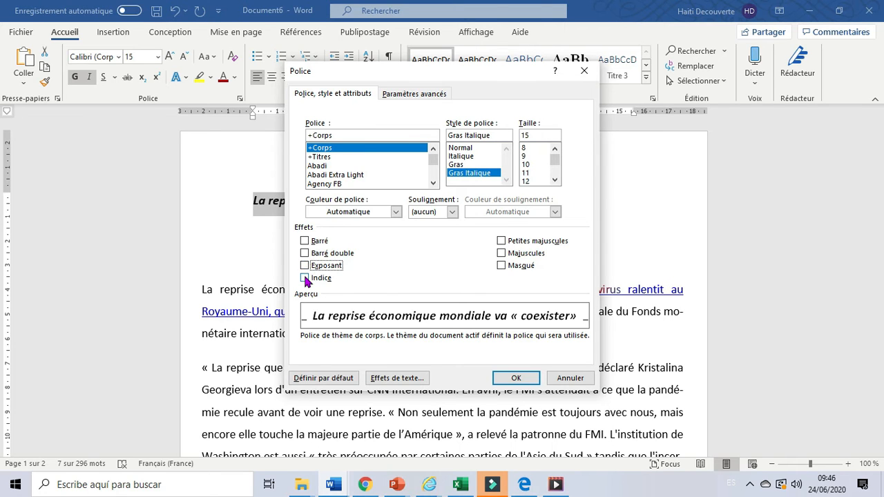
pyautogui.click(306, 278)
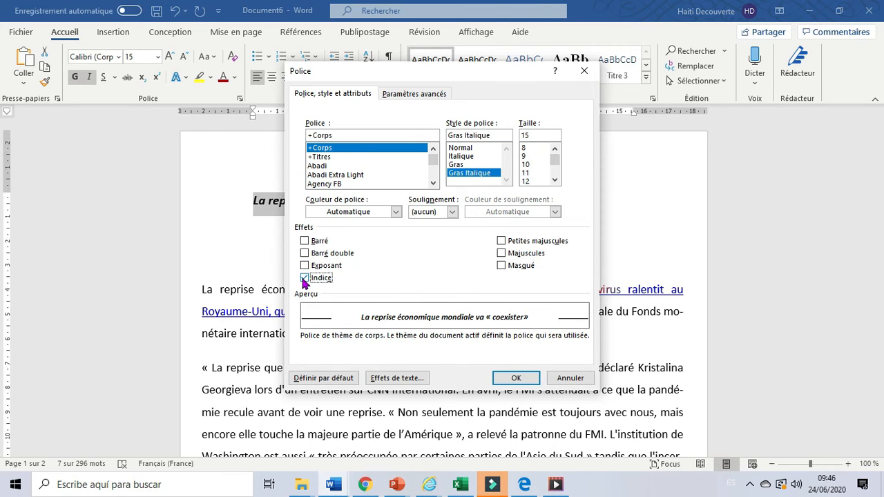
pyautogui.click(305, 278)
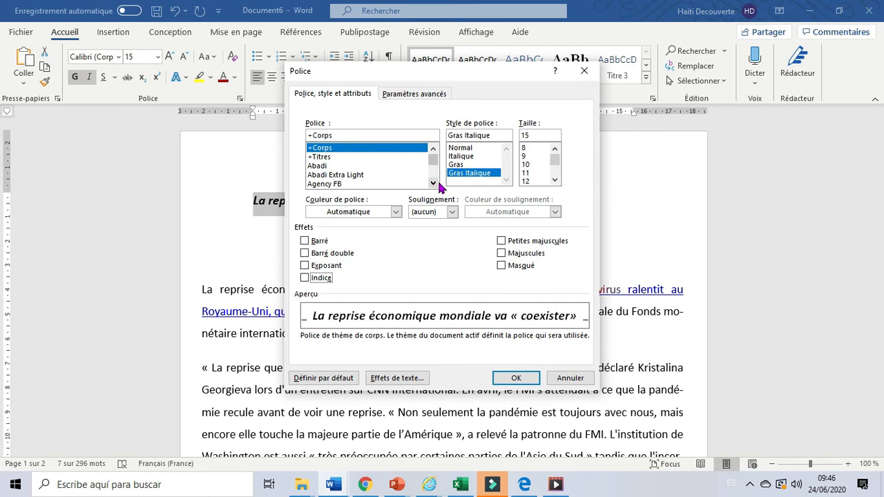
# Try Blackadder ITC and Bodoni MT for the title and choose Bodoni MT Black as its font
pyautogui.click(432, 183)
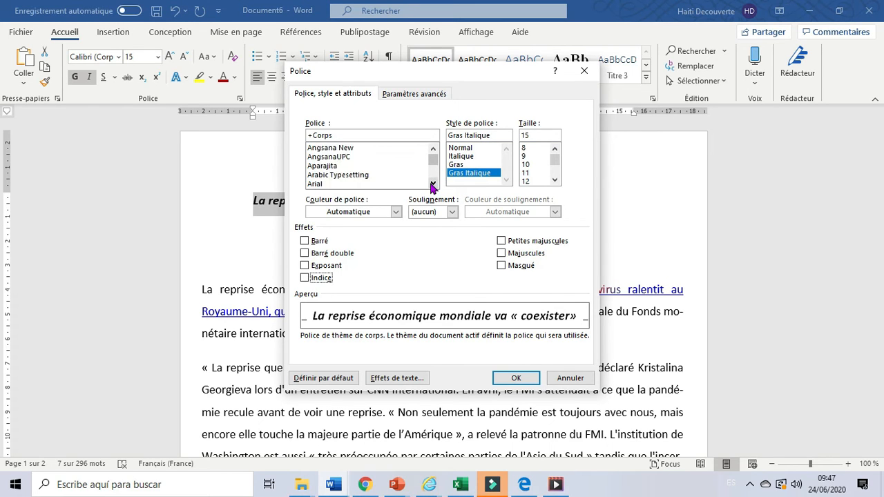
pyautogui.moveTo(432, 184); pyautogui.dragTo(432, 183)
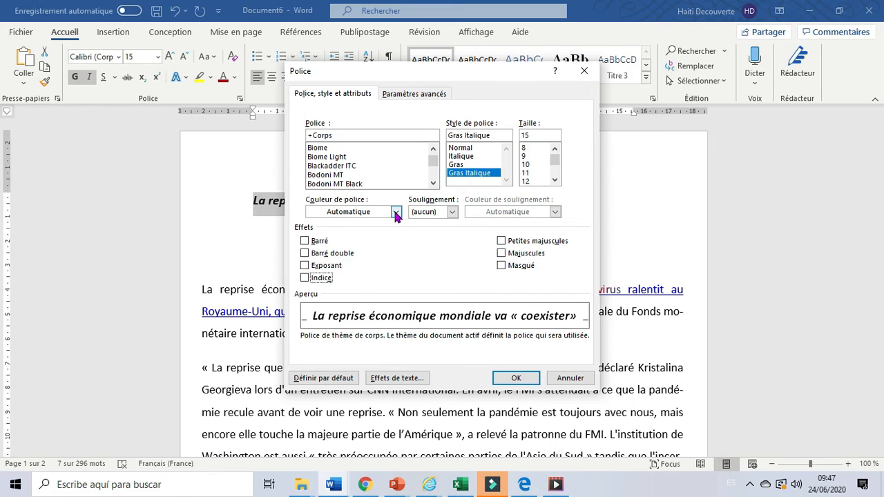
pyautogui.click(351, 166)
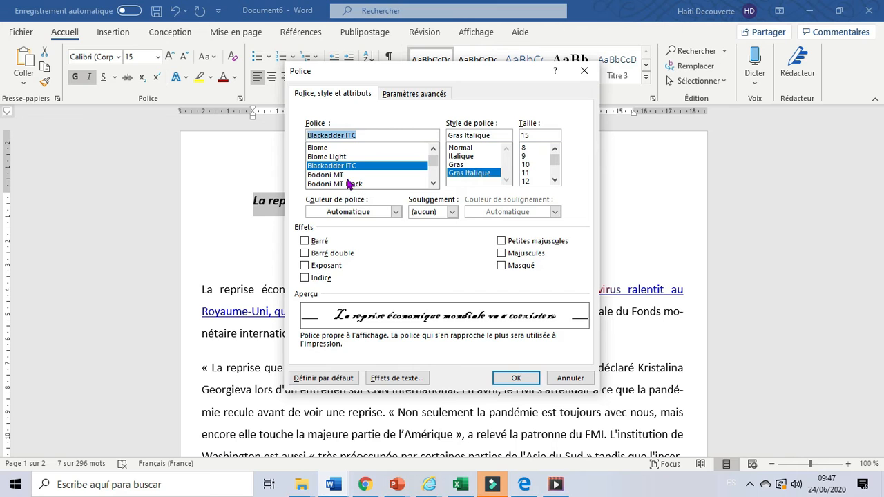
pyautogui.click(341, 176)
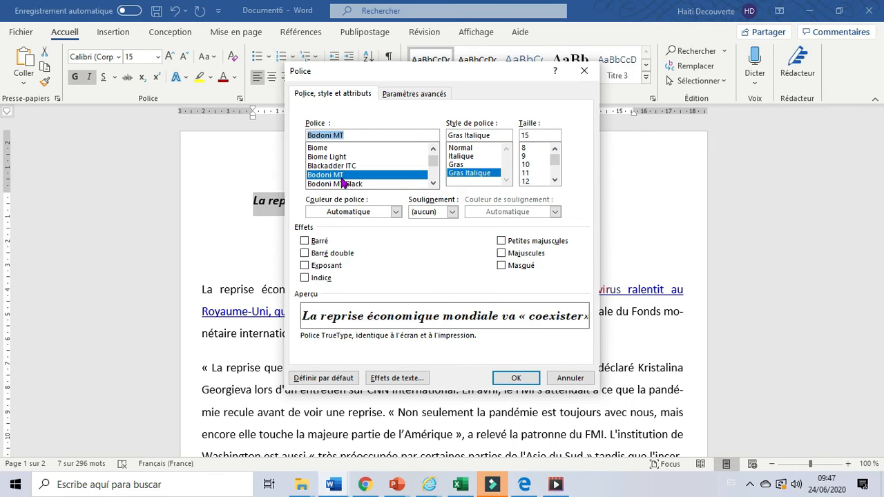
pyautogui.click(342, 184)
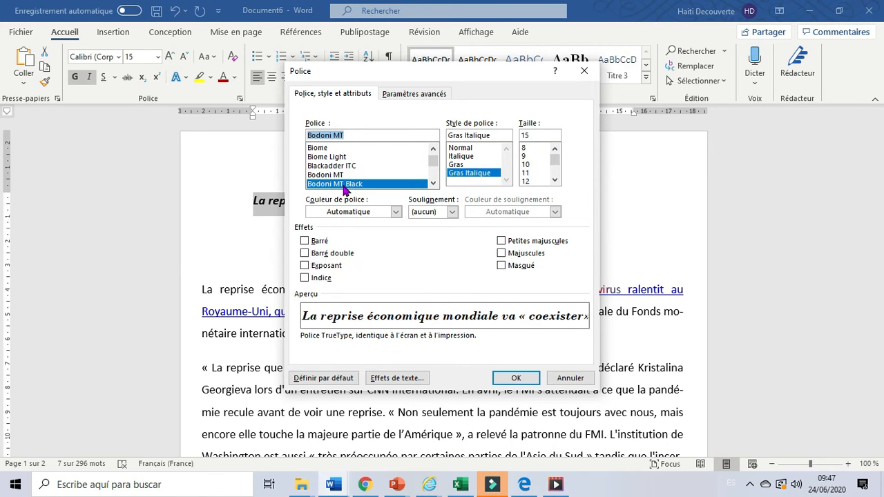
# Keep the title's font colour on Automatique and choose the thick single wavy line as its underline style
pyautogui.click(396, 214)
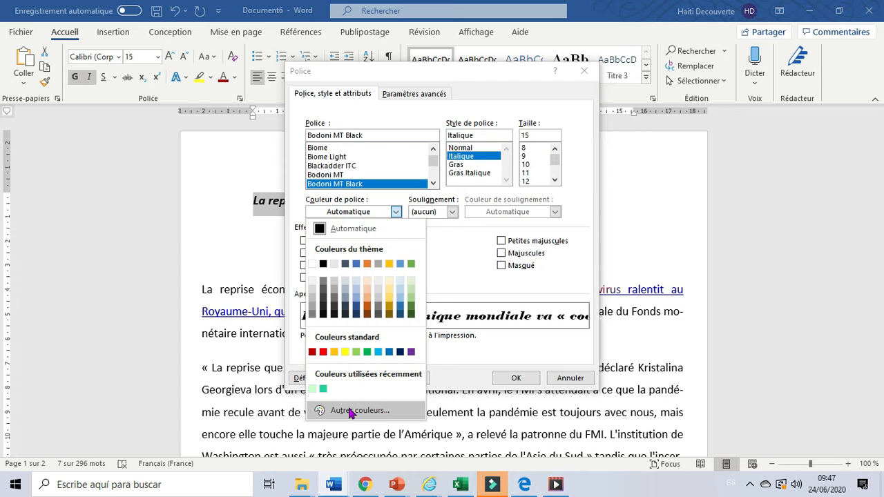
pyautogui.click(452, 249)
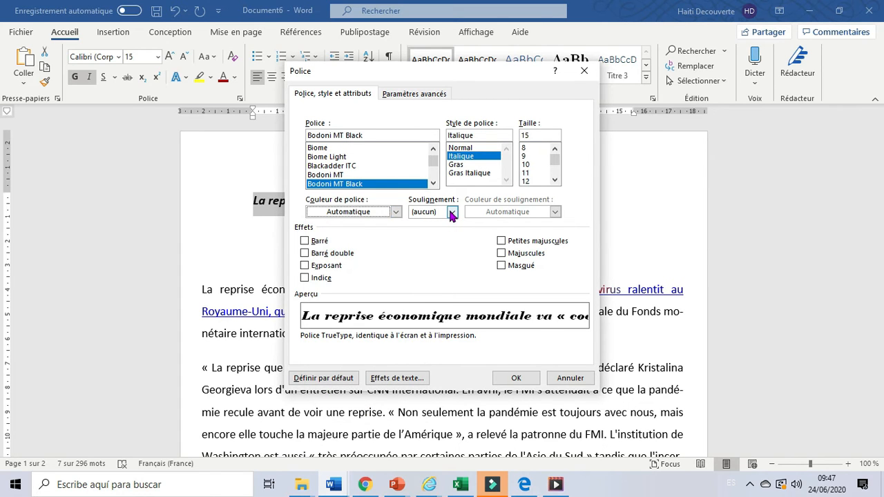
pyautogui.click(452, 212)
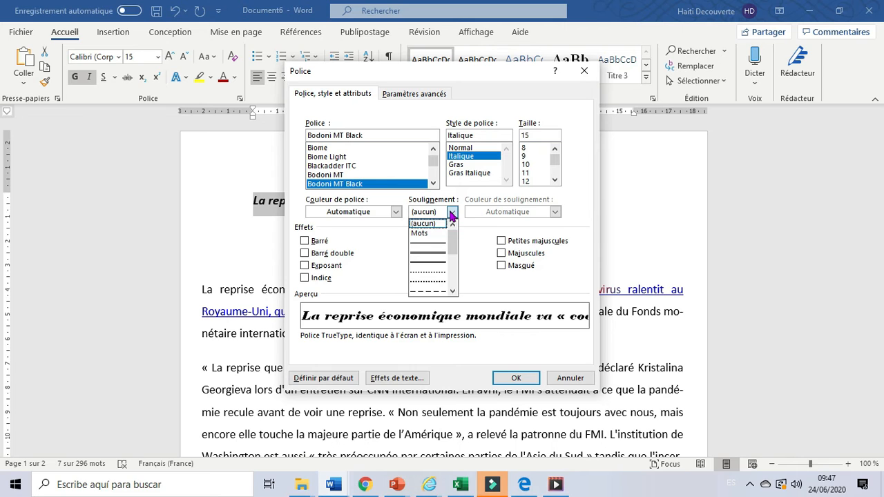
pyautogui.click(453, 291)
pyautogui.click(453, 291)
pyautogui.click(453, 291)
pyautogui.click(453, 291)
pyautogui.click(453, 291)
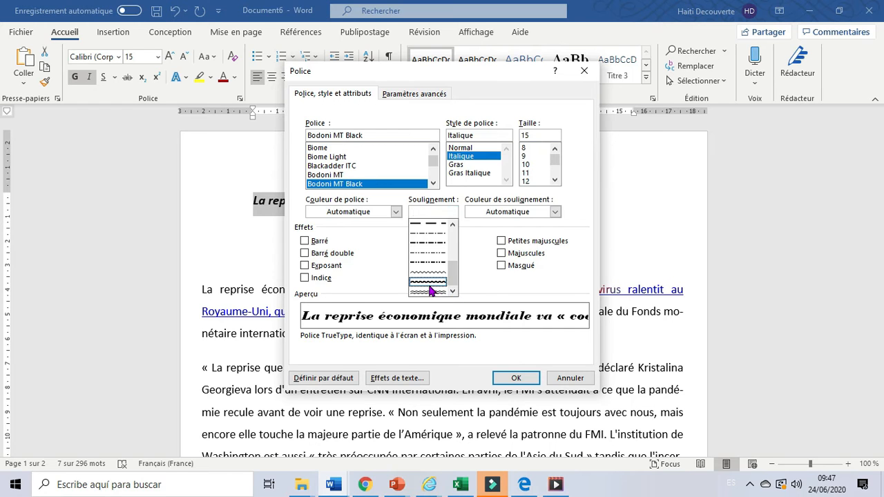
pyautogui.click(428, 282)
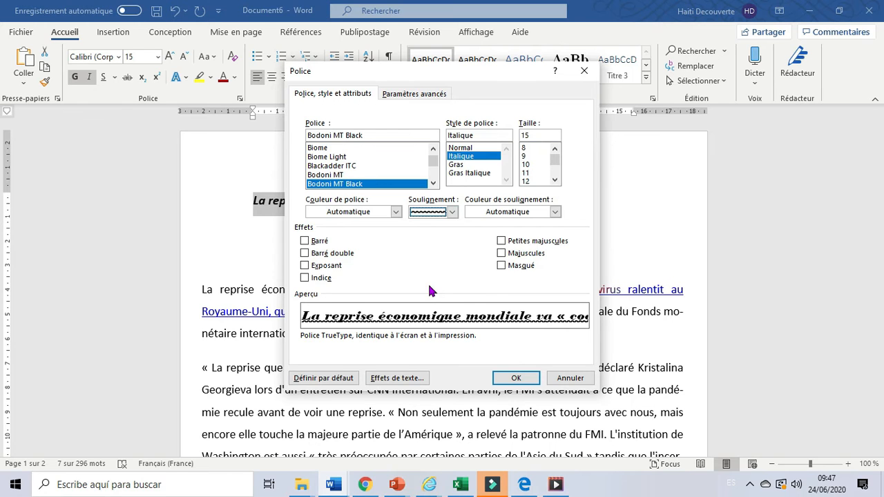
# Try a dash-dot-dot underline and a thick long-dash underline on the title, with orange as the underline colour
pyautogui.click(452, 212)
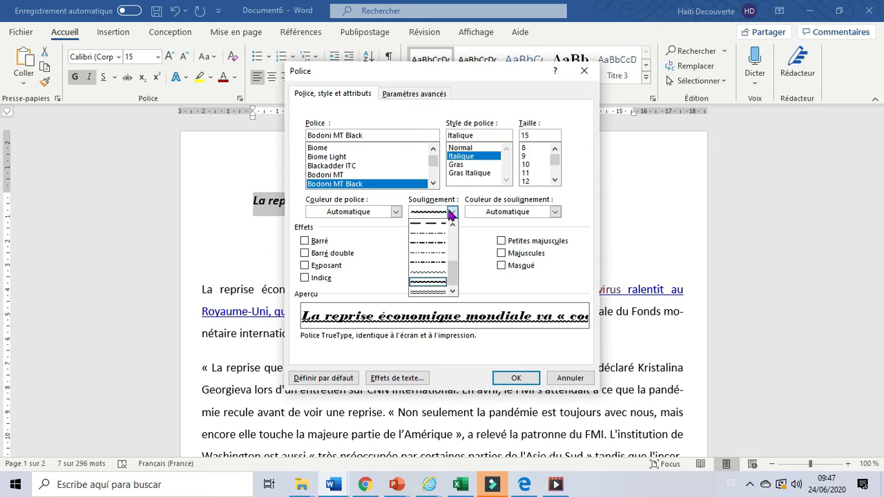
pyautogui.click(429, 262)
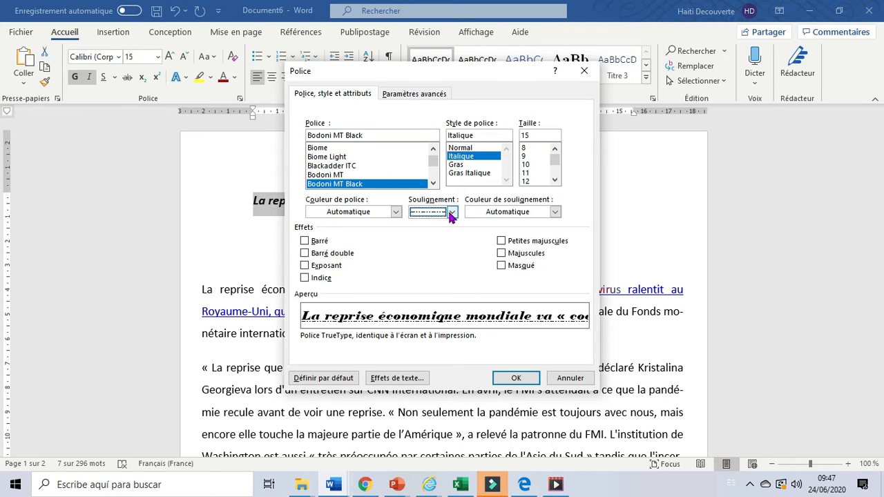
pyautogui.click(452, 212)
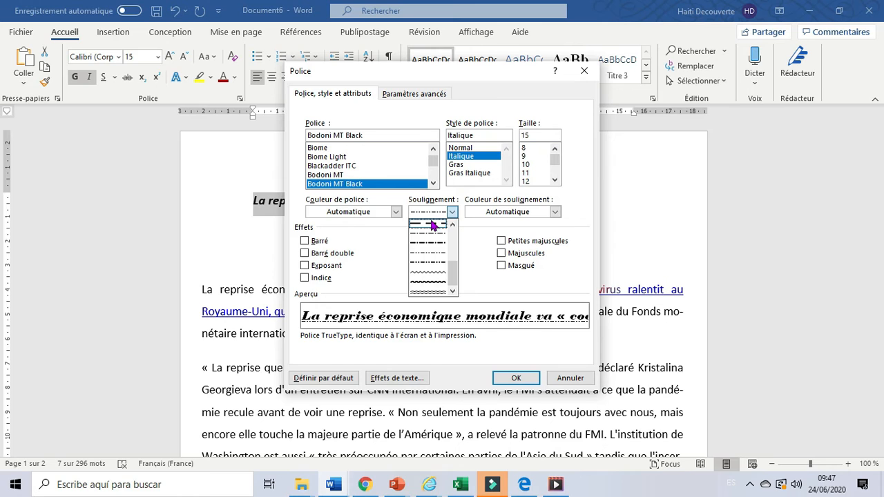
pyautogui.click(437, 226)
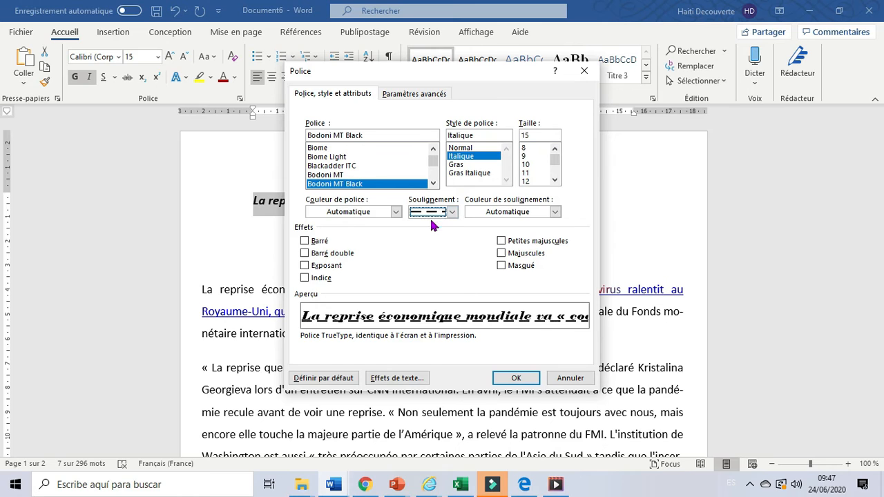
pyautogui.click(555, 213)
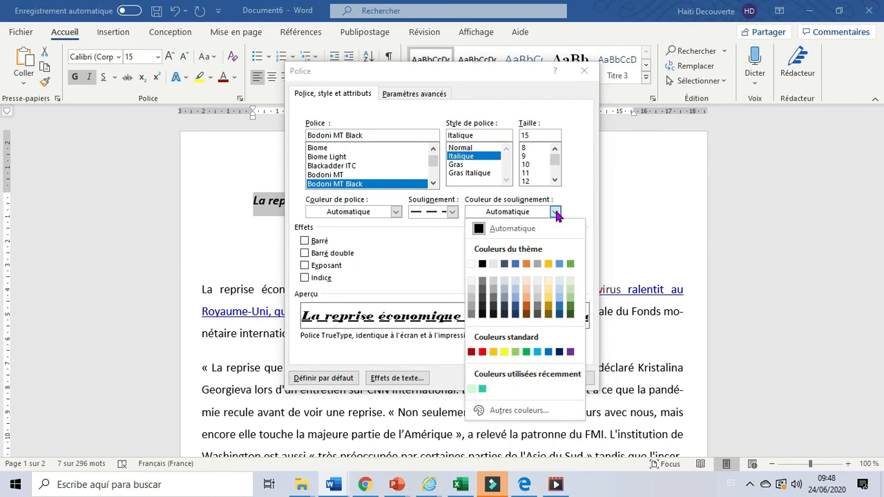
pyautogui.click(493, 351)
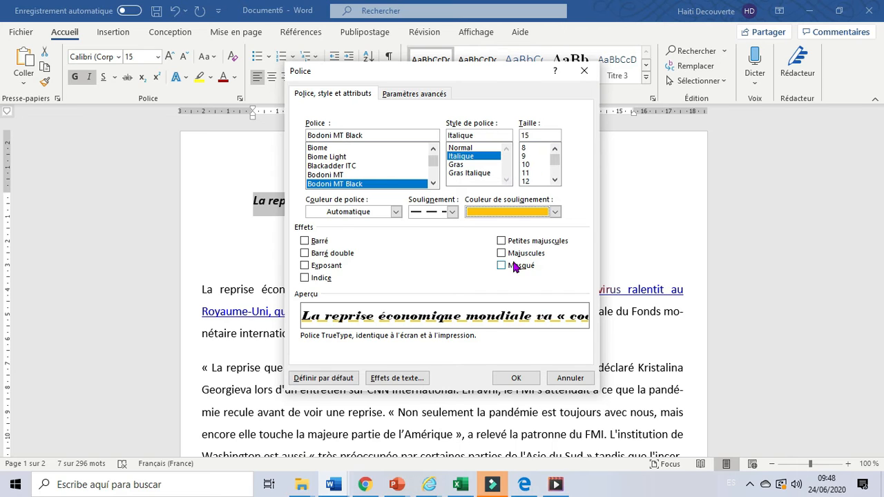
# Examine the title's text effects options and the Échelle choices in the advanced font settings, closing the font settings without applying
pyautogui.click(399, 379)
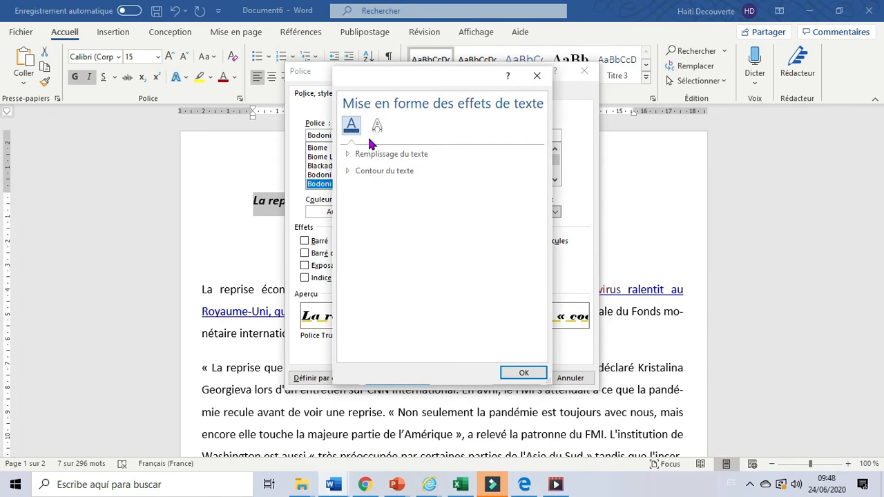
pyautogui.click(377, 126)
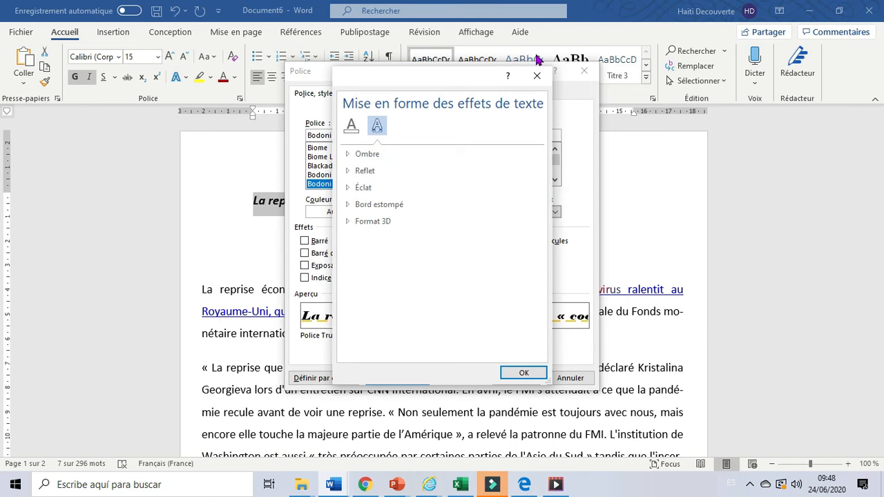
pyautogui.click(538, 77)
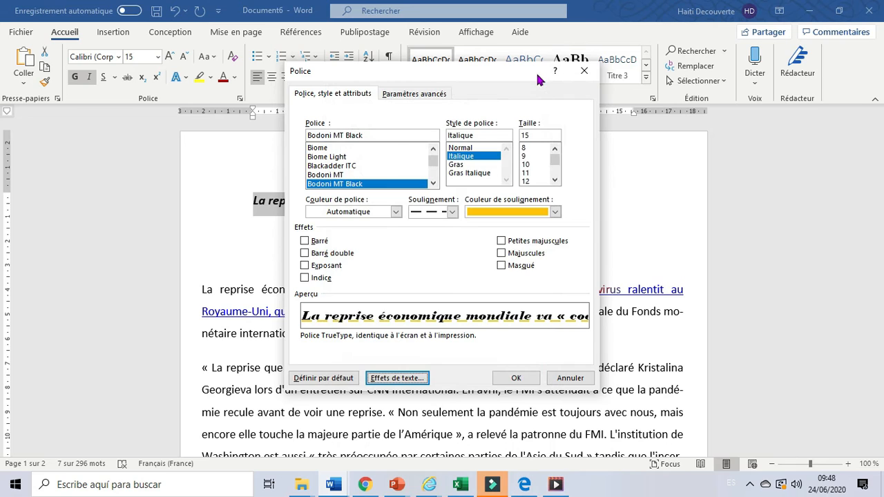
pyautogui.click(426, 94)
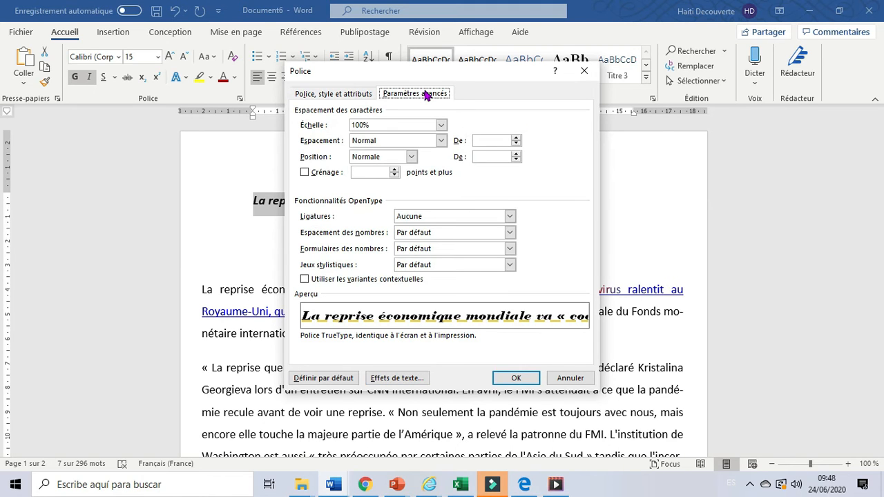
pyautogui.click(442, 126)
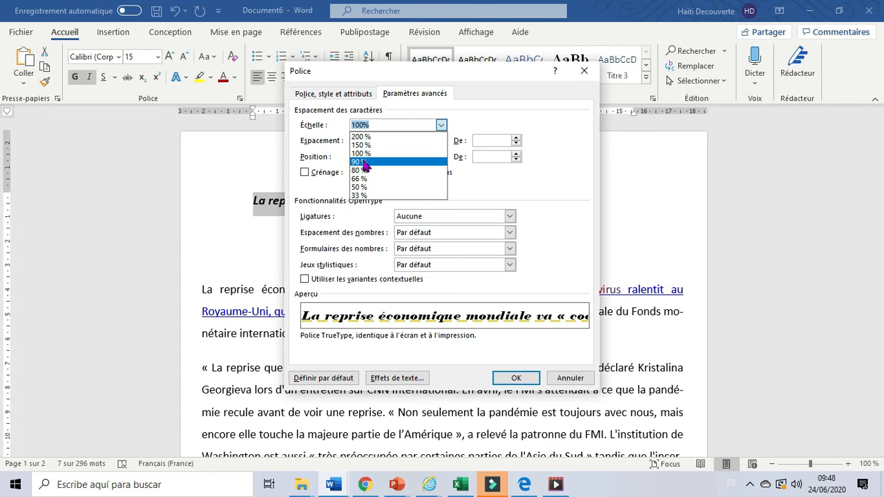
pyautogui.click(565, 191)
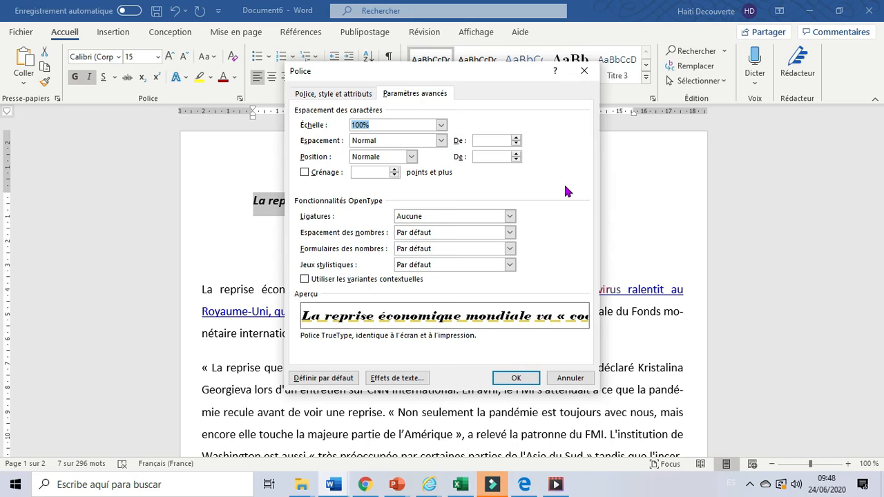
pyautogui.click(580, 75)
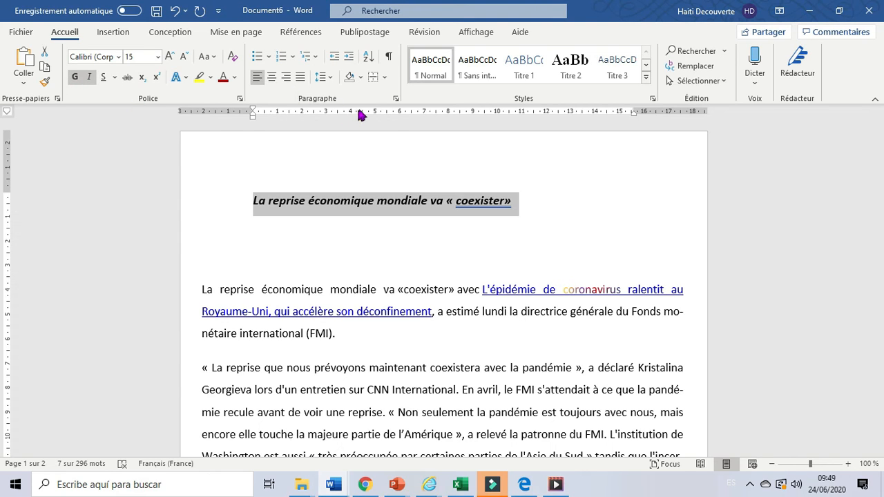
# Open the title's paragraph settings and try a left indent of 2,3 cm
pyautogui.click(395, 98)
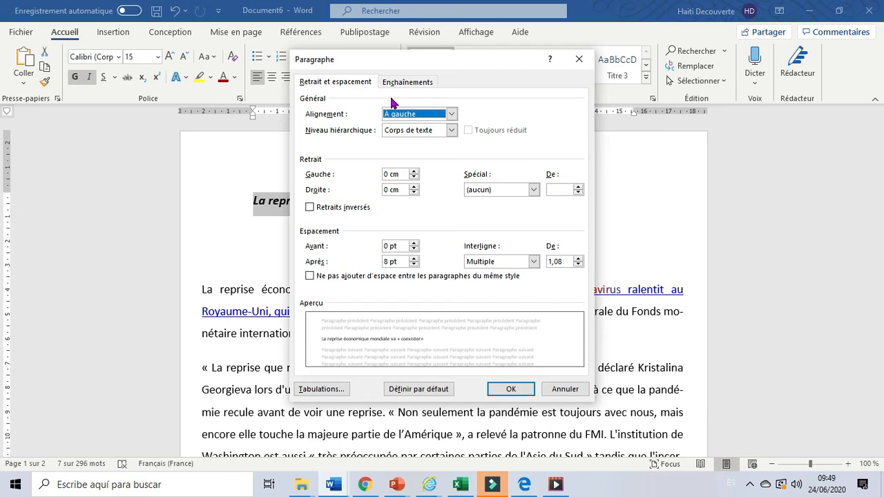
pyautogui.click(414, 172)
pyautogui.click(415, 171)
pyautogui.click(414, 172)
pyautogui.click(414, 172)
pyautogui.click(414, 171)
pyautogui.click(415, 171)
pyautogui.click(414, 172)
pyautogui.click(415, 172)
pyautogui.click(414, 172)
pyautogui.click(414, 172)
pyautogui.click(415, 172)
pyautogui.click(414, 172)
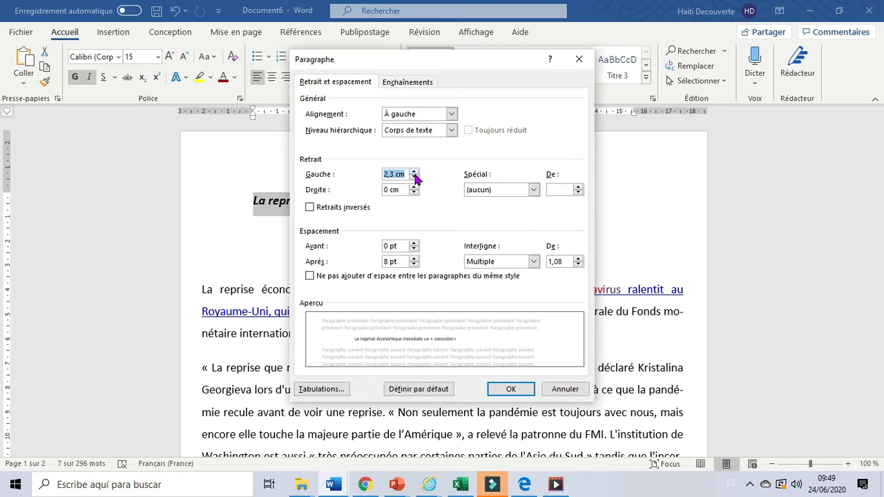
# Reduce the title's left indent to 0,6 cm in the paragraph settings
pyautogui.click(414, 179)
pyautogui.click(414, 178)
pyautogui.click(414, 178)
pyautogui.click(414, 179)
pyautogui.click(414, 178)
pyautogui.click(414, 178)
pyautogui.click(414, 178)
pyautogui.click(414, 178)
pyautogui.click(414, 179)
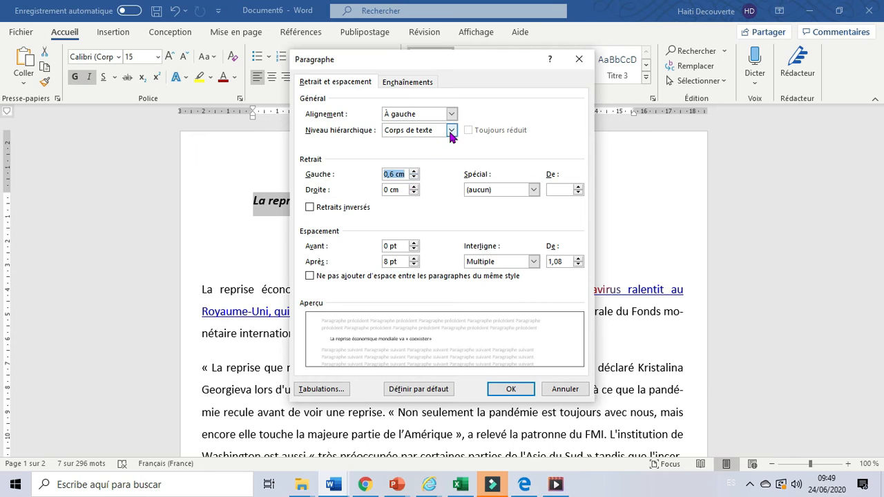
# Try outline level Niveau 9 and Centré alignment for the title, closing the paragraph settings without applying
pyautogui.click(450, 131)
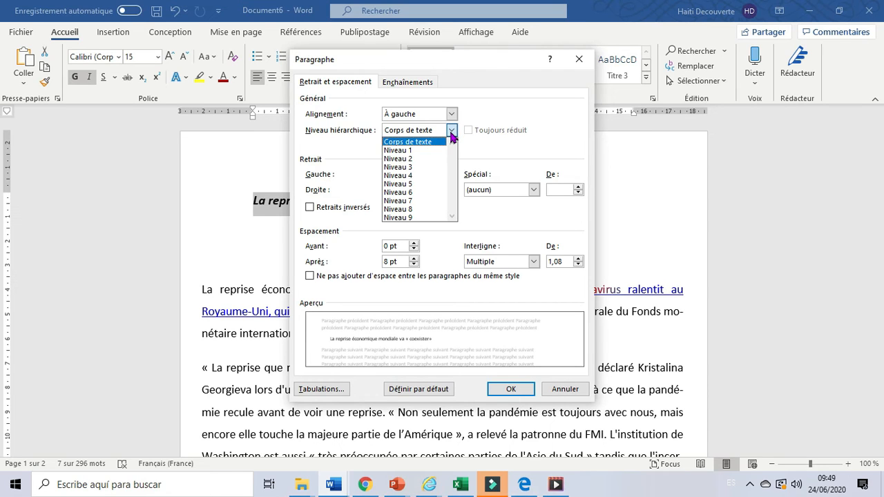
pyautogui.click(406, 218)
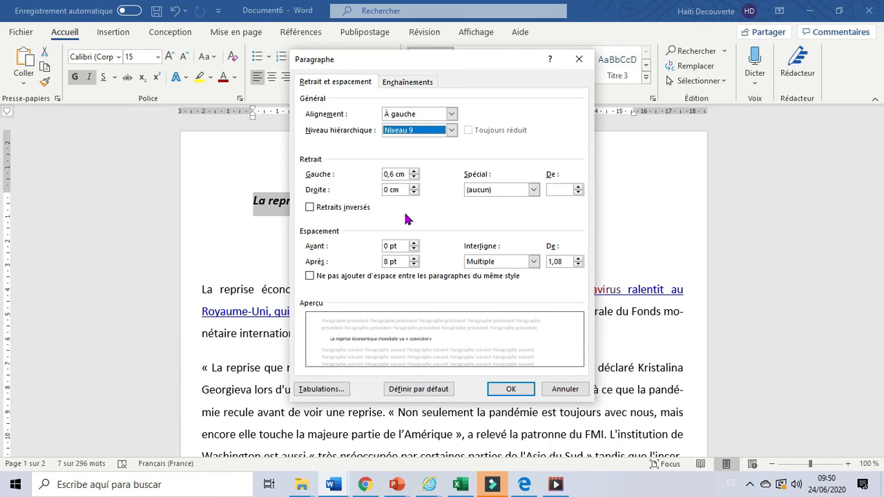
pyautogui.click(452, 115)
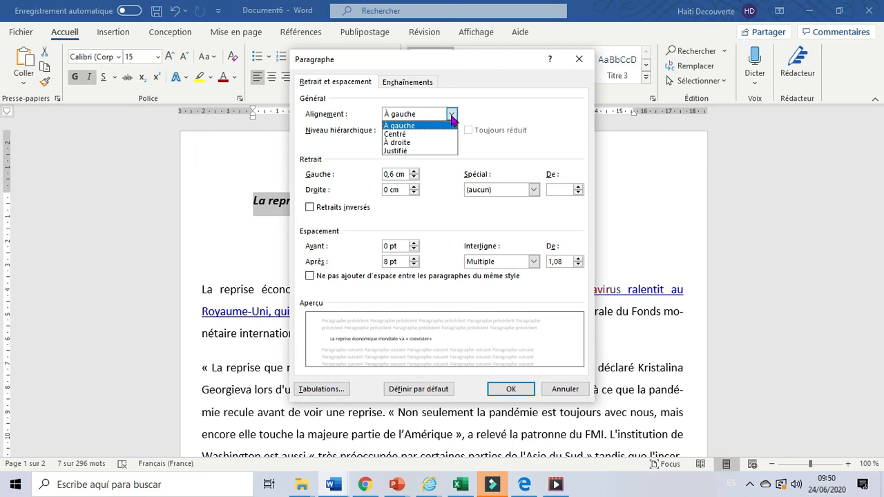
pyautogui.click(412, 135)
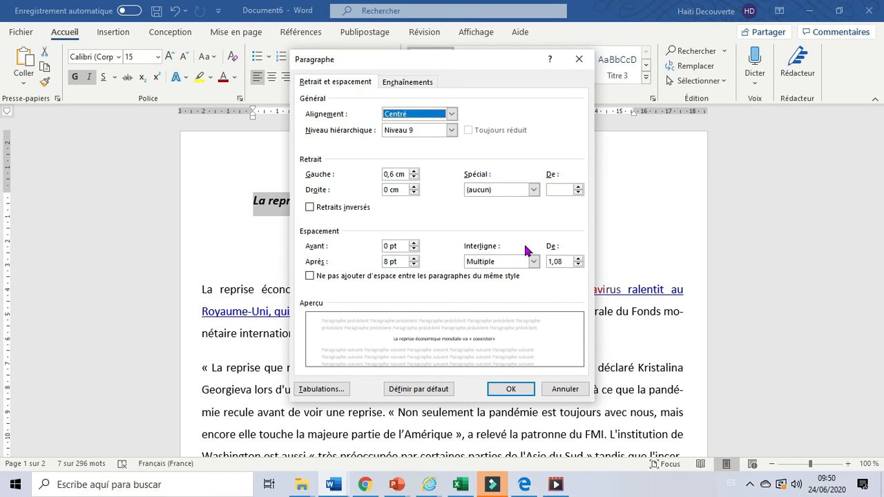
pyautogui.click(578, 60)
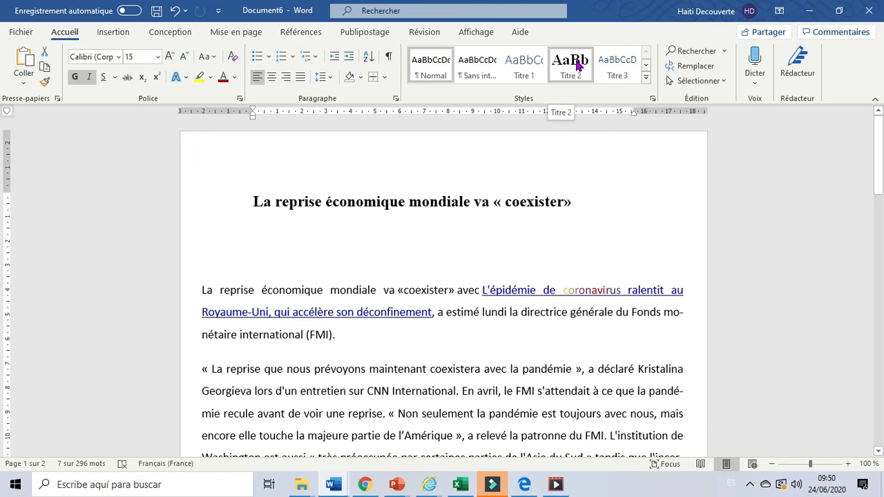
pyautogui.click(579, 60)
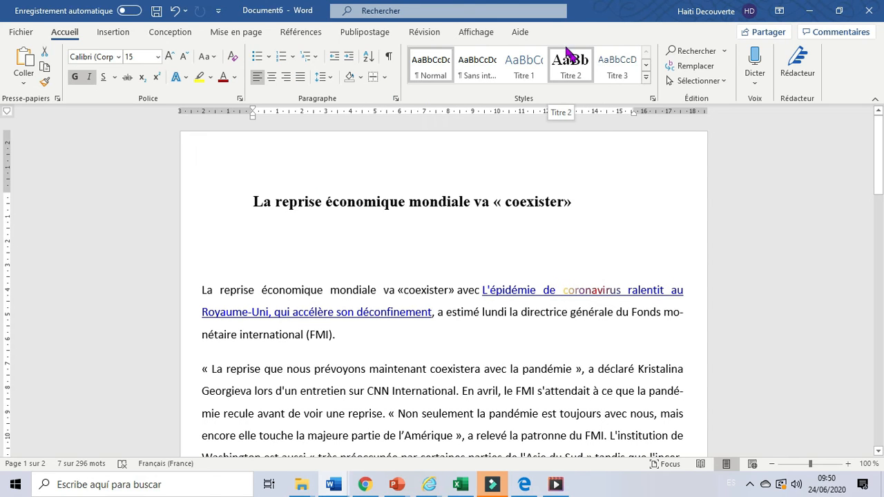
# Select the entire document text and view the available line spacing options, closing them without a change
pyautogui.click(330, 78)
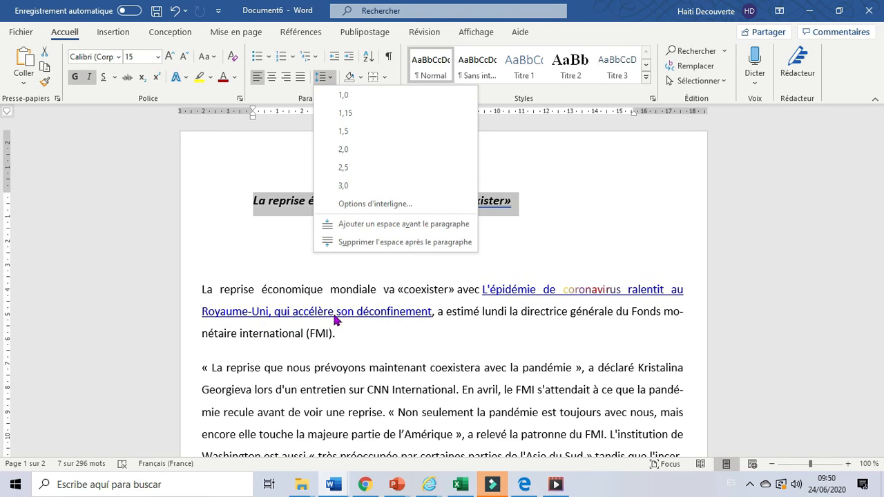
pyautogui.click(270, 271)
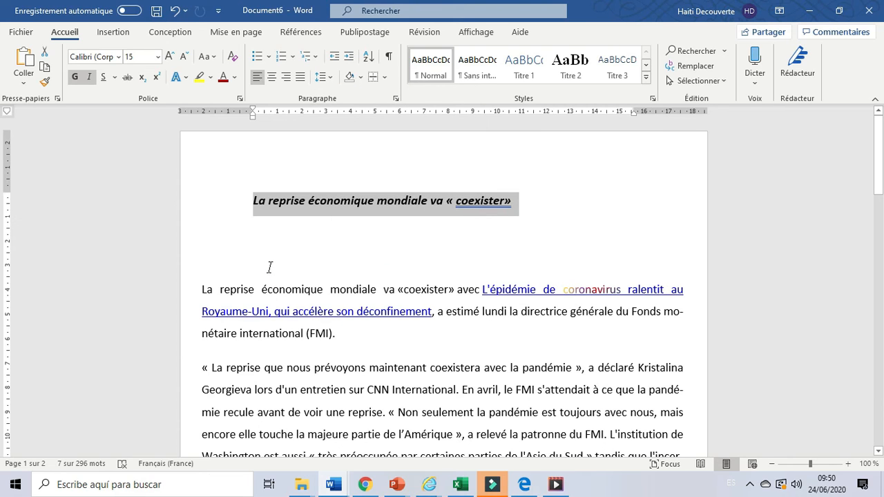
pyautogui.hotkey('ctrl', 'a')
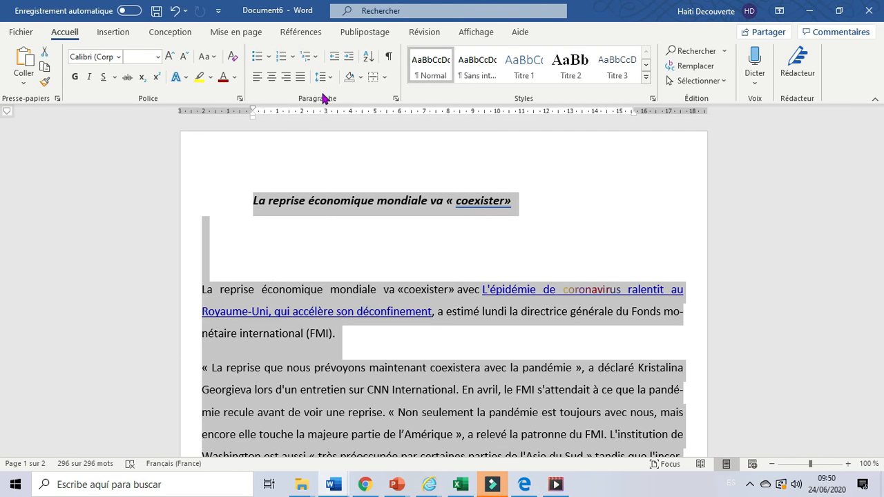
pyautogui.click(330, 79)
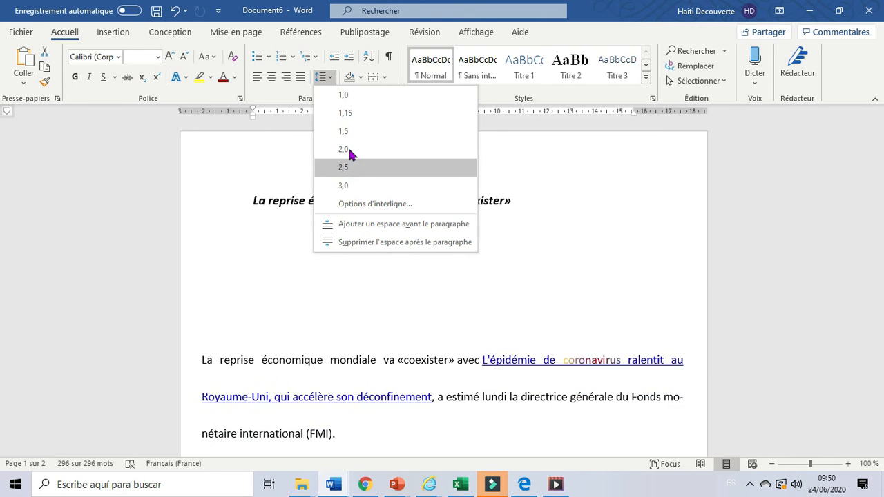
pyautogui.click(345, 204)
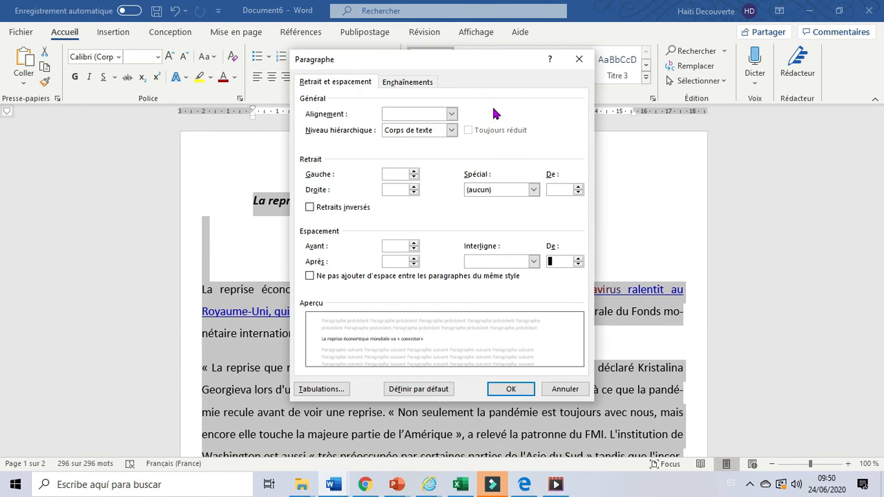
pyautogui.click(580, 60)
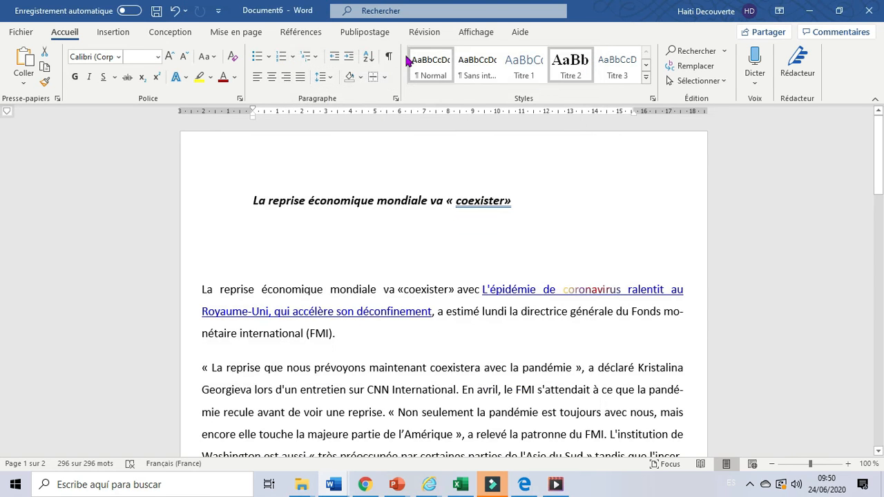
# Try 1,5 ligne as the line spacing for the whole document and apply Double
pyautogui.click(396, 99)
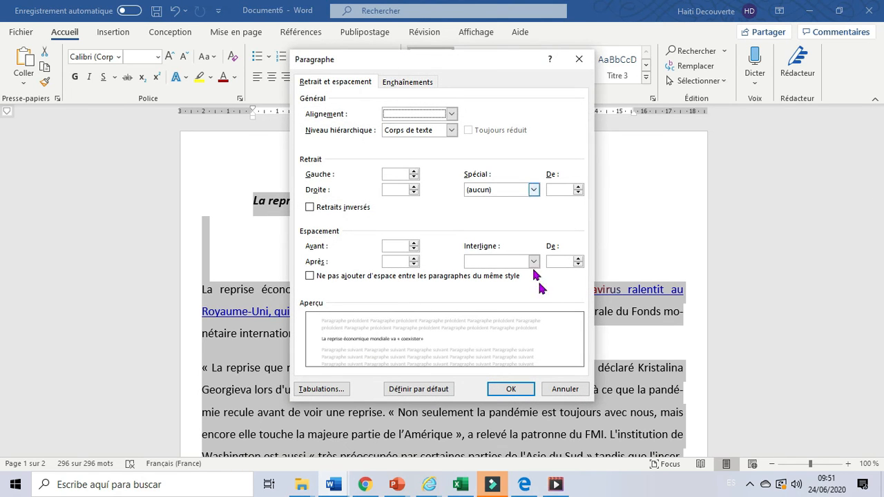
pyautogui.click(534, 262)
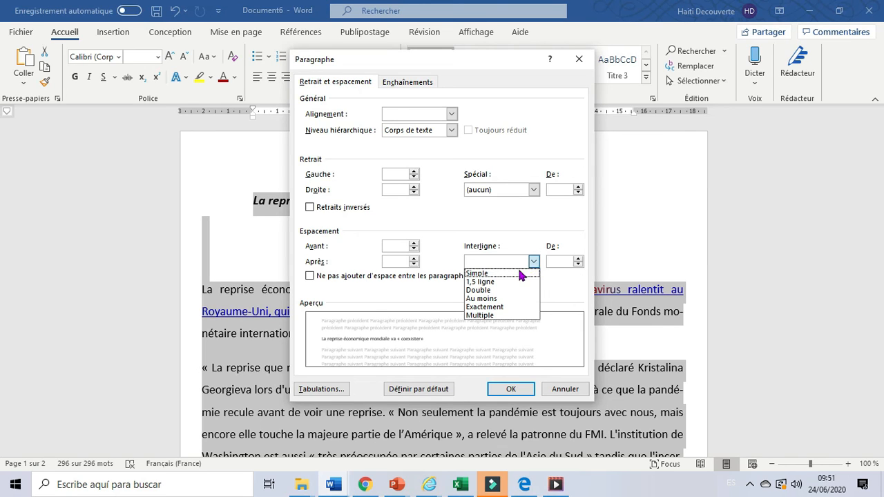
pyautogui.click(493, 283)
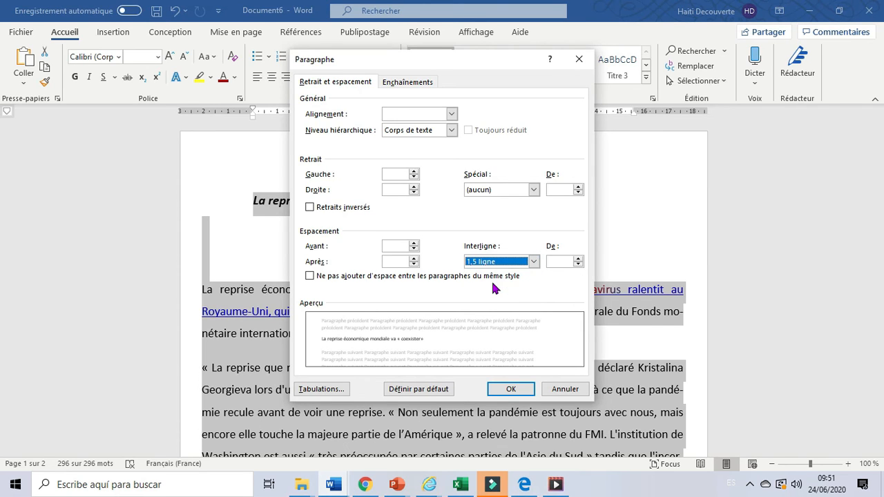
pyautogui.click(534, 262)
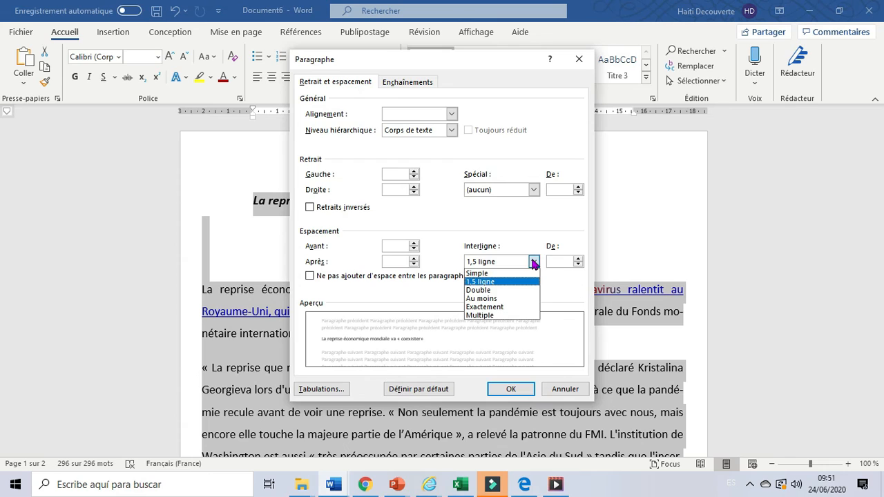
pyautogui.click(486, 291)
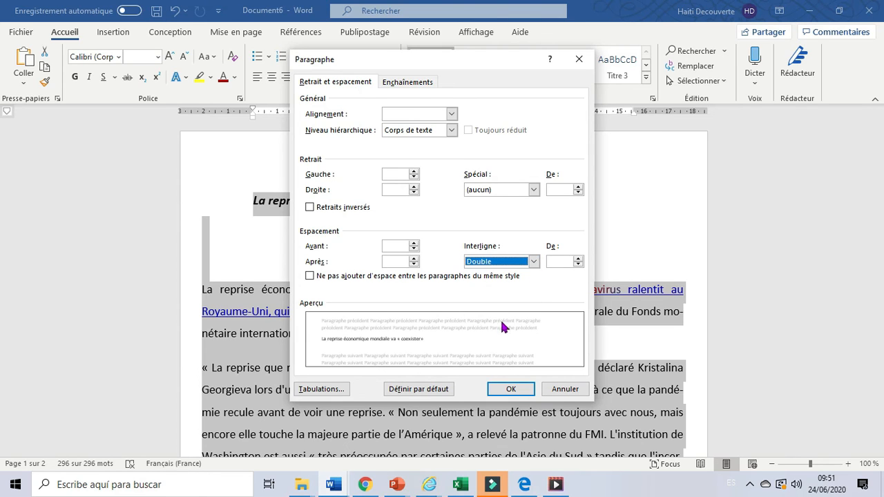
pyautogui.click(507, 390)
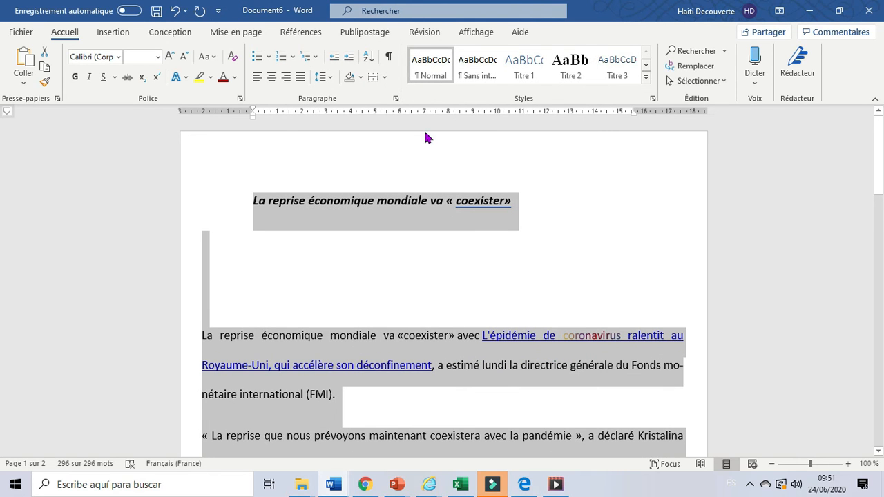
# Apply Au moins line spacing at 12 pt to the whole document
pyautogui.click(395, 98)
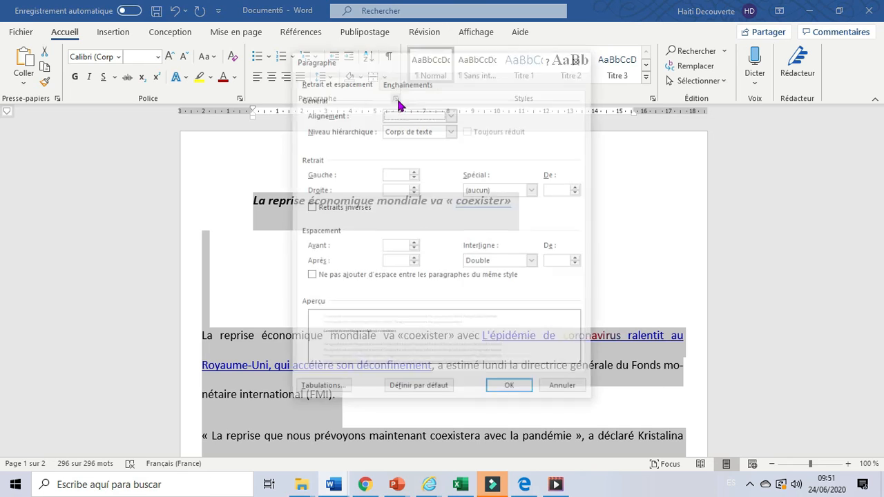
pyautogui.click(532, 263)
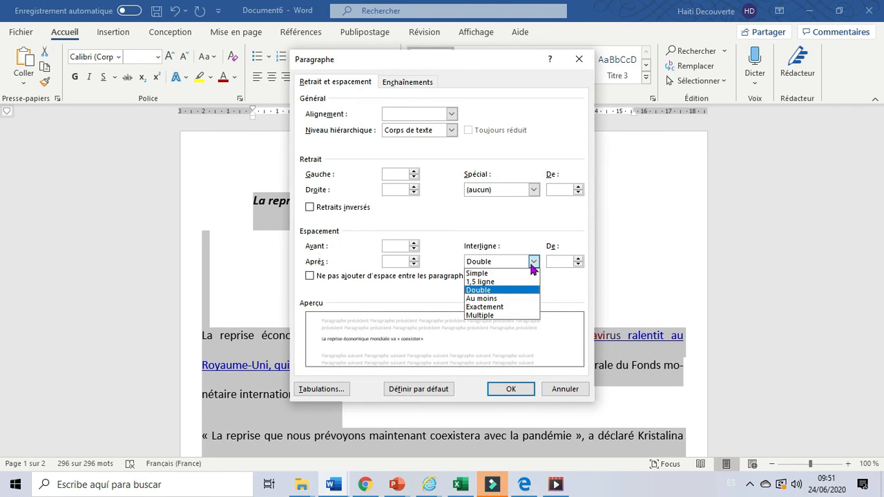
pyautogui.click(487, 300)
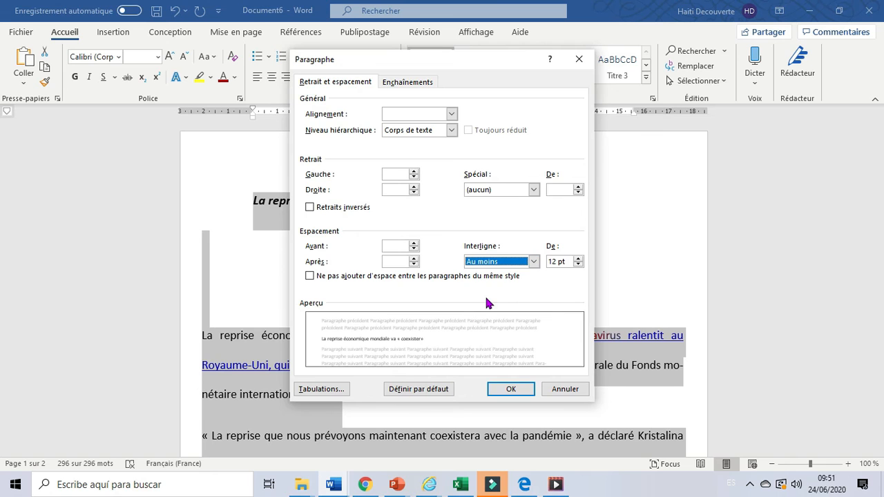
pyautogui.click(504, 391)
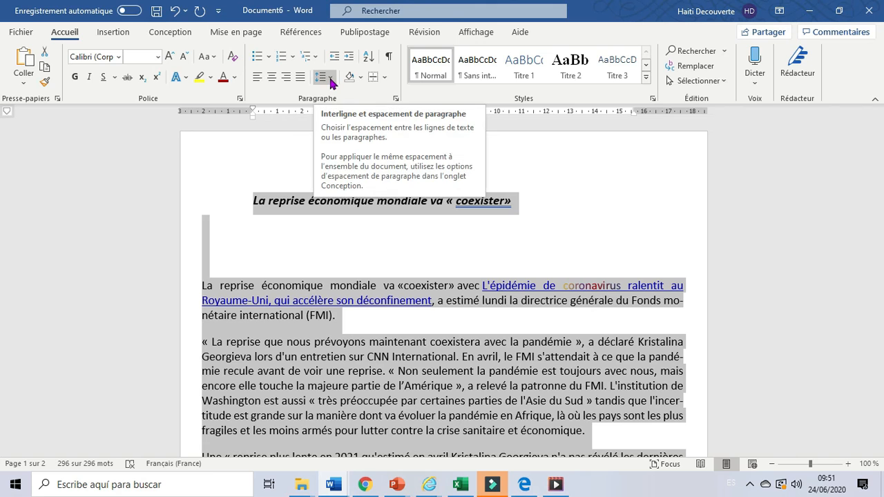
# Apply Multiple line spacing with a value of 3 to the selected document text
pyautogui.click(396, 99)
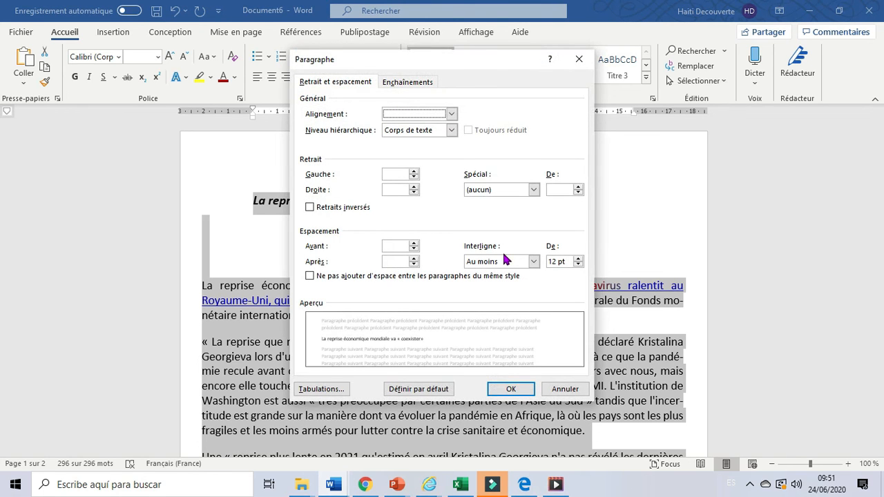
pyautogui.click(533, 262)
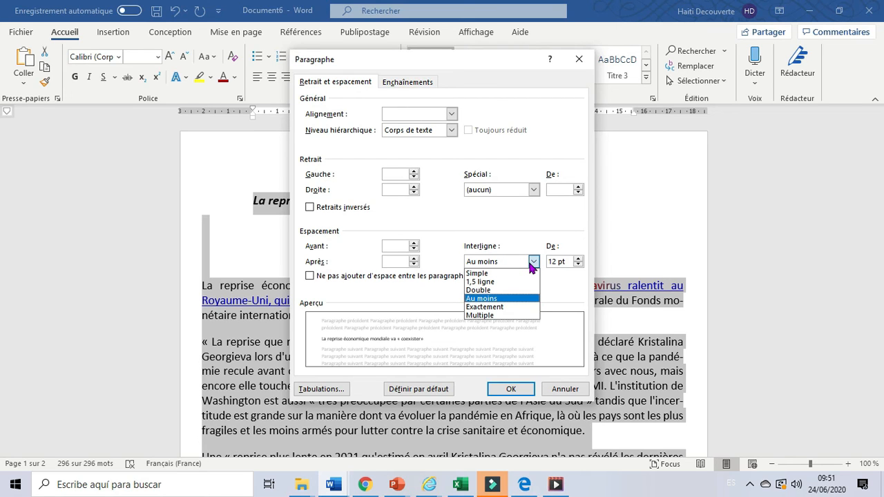
pyautogui.click(481, 315)
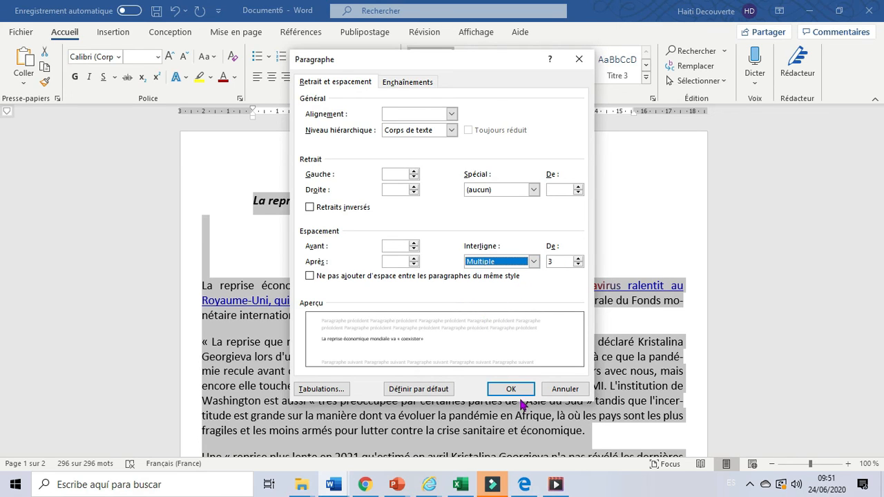
pyautogui.click(510, 391)
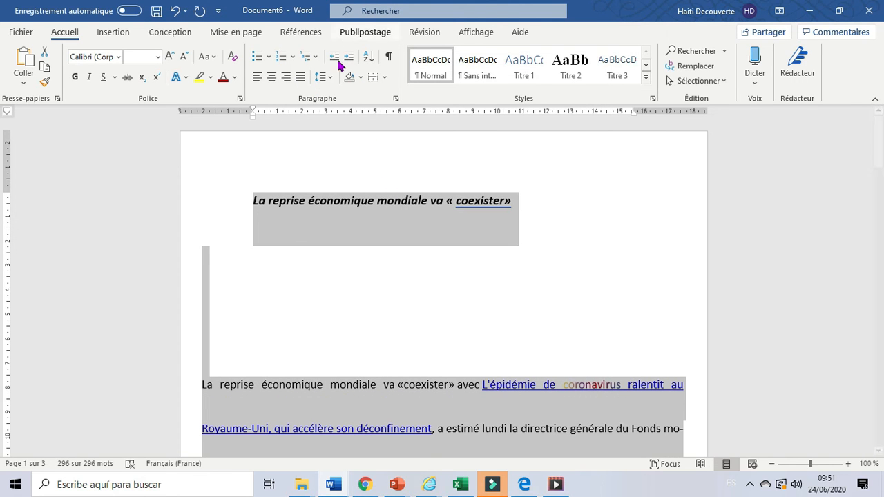
# Change the selected text's line spacing to Exactement, reduce its value to 1 pt and apply it
pyautogui.click(396, 99)
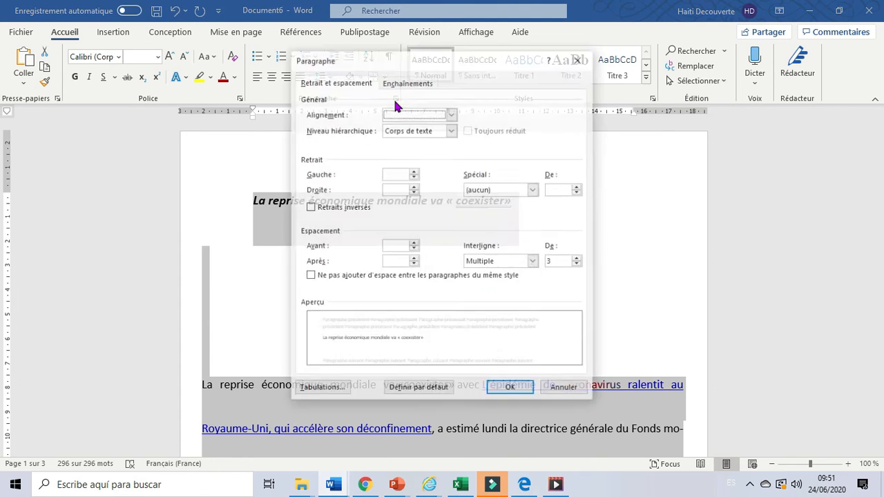
pyautogui.click(533, 265)
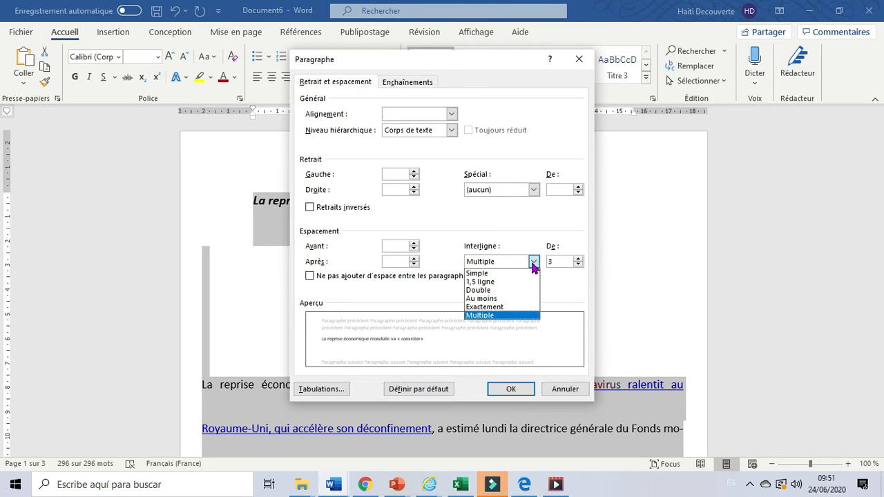
pyautogui.click(493, 306)
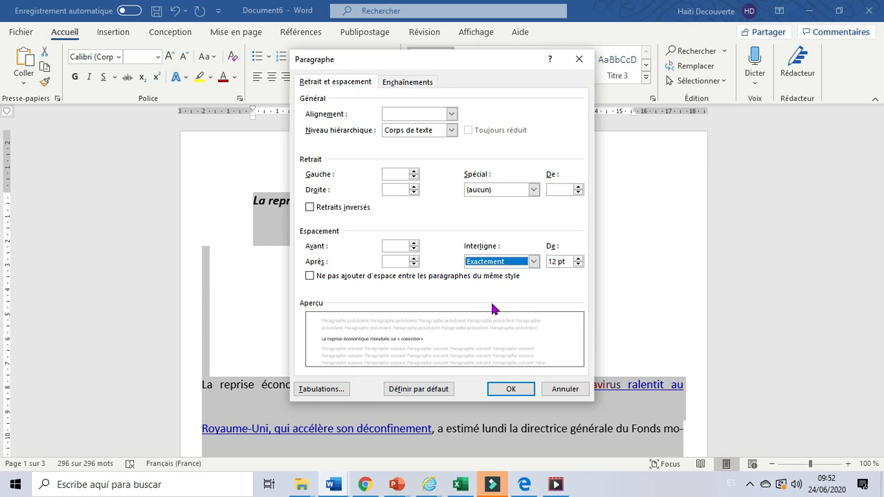
pyautogui.click(578, 258)
pyautogui.click(578, 258)
pyautogui.click(578, 258)
pyautogui.click(578, 259)
pyautogui.click(578, 259)
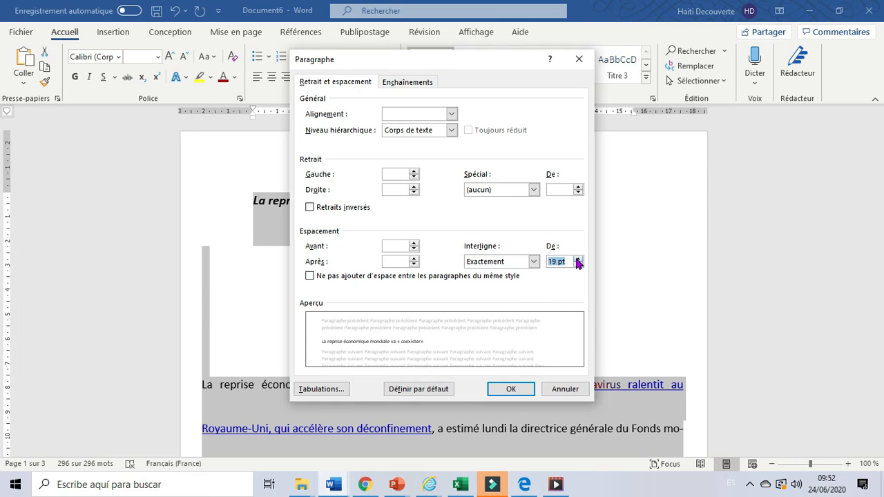
pyautogui.click(578, 259)
pyautogui.click(578, 259)
pyautogui.click(578, 259)
pyautogui.click(578, 258)
pyautogui.click(578, 259)
pyautogui.click(578, 259)
pyautogui.click(578, 259)
pyautogui.click(578, 259)
pyautogui.click(578, 264)
pyautogui.click(578, 265)
pyautogui.click(578, 264)
pyautogui.click(578, 264)
pyautogui.click(578, 264)
pyautogui.click(577, 265)
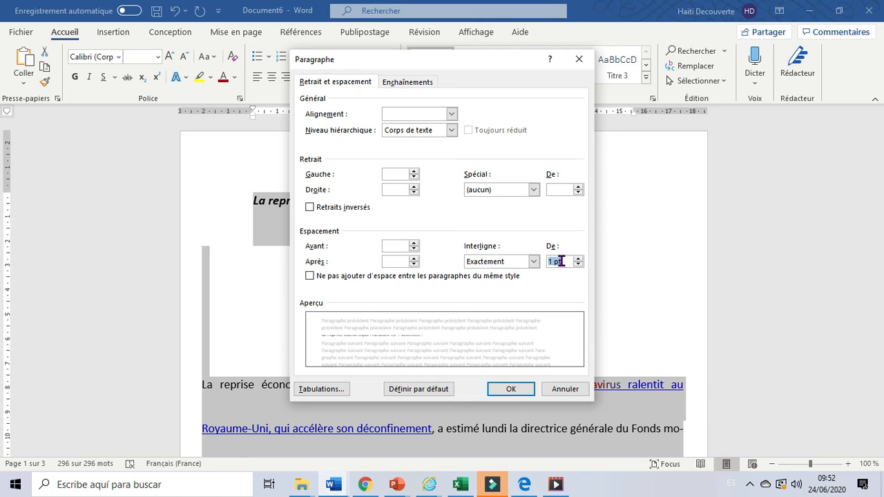
pyautogui.click(507, 390)
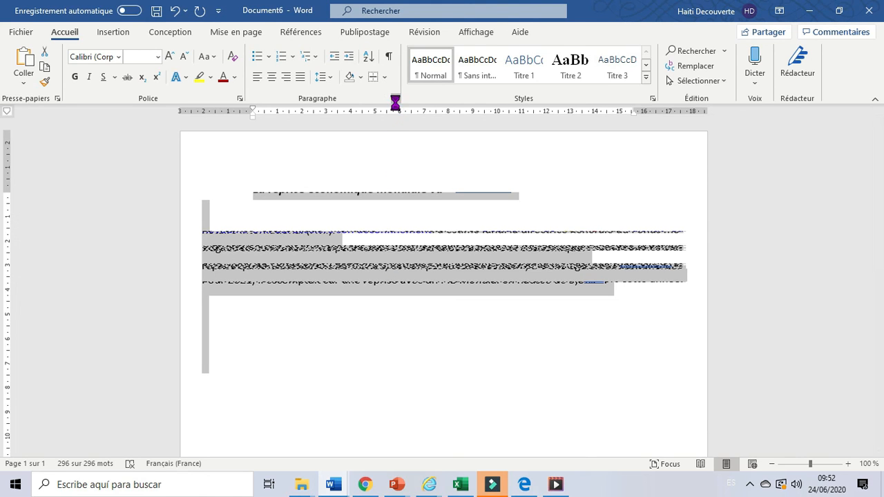
# Increase the exact line spacing of the selected text to 11 pt and apply it
pyautogui.click(395, 99)
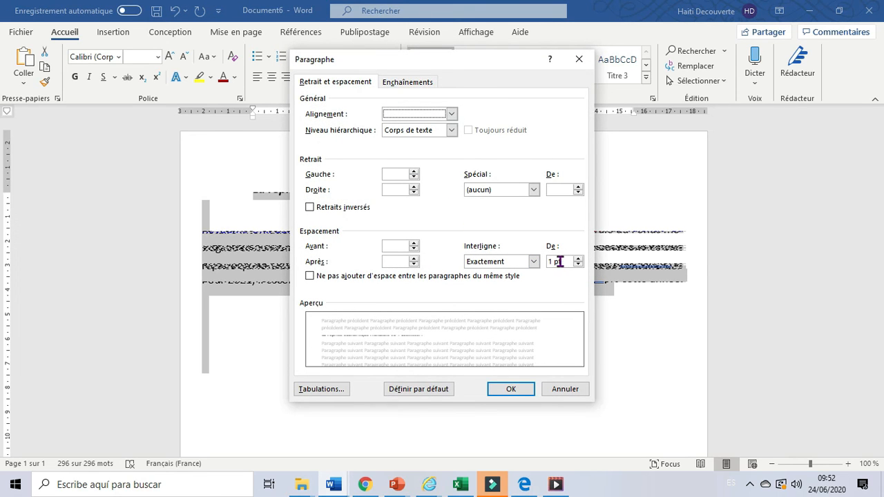
pyautogui.moveTo(578, 259); pyautogui.dragTo(577, 259)
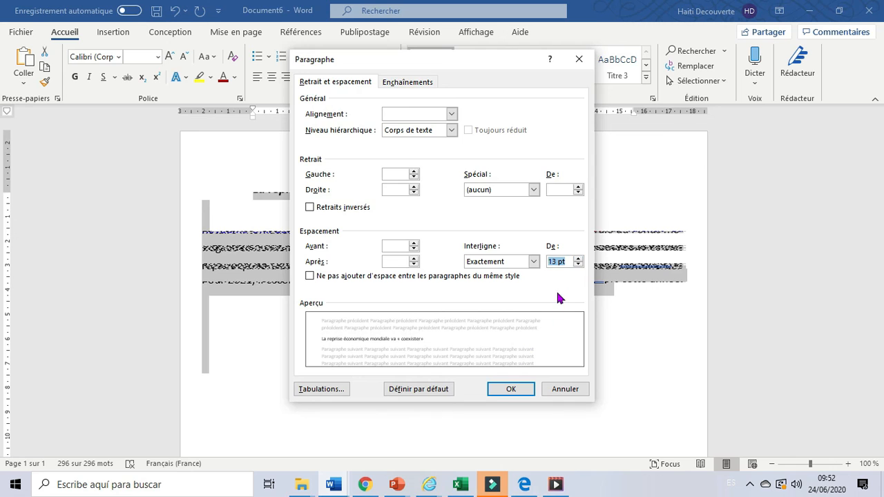
pyautogui.doubleClick(577, 265)
pyautogui.click(509, 391)
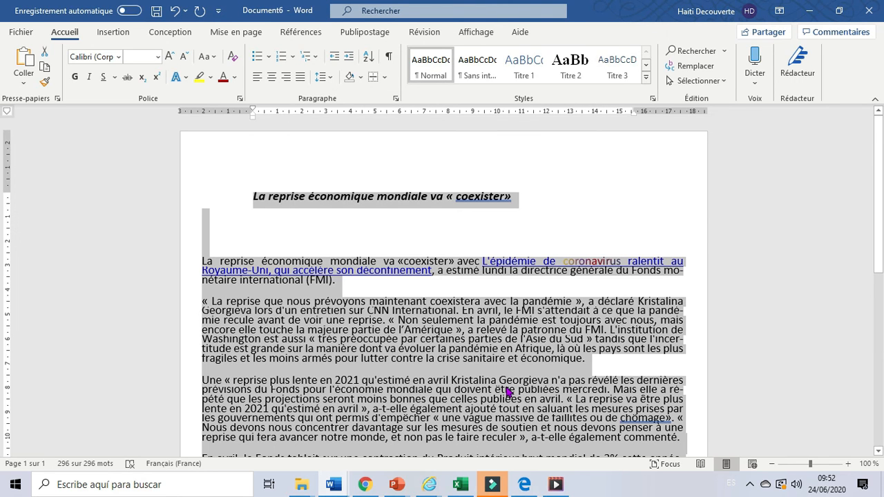
# Set the exact line spacing of the selected text to 12 pt and apply it
pyautogui.click(878, 454)
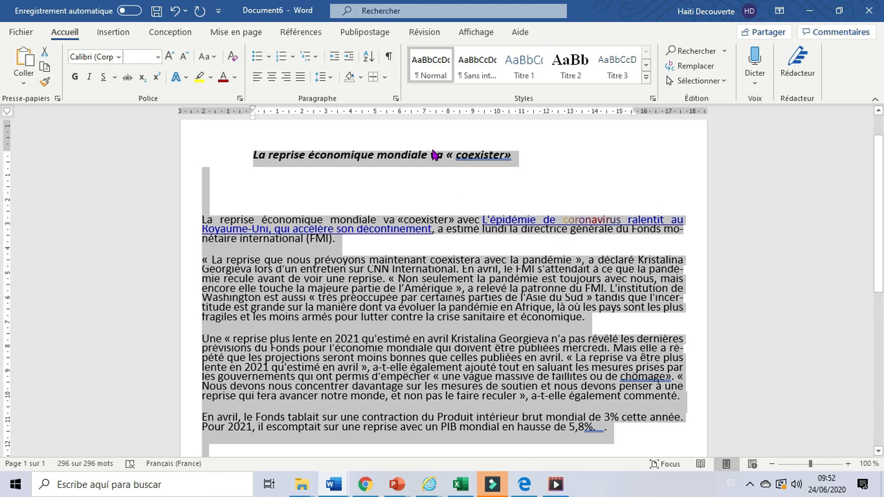
pyautogui.click(396, 97)
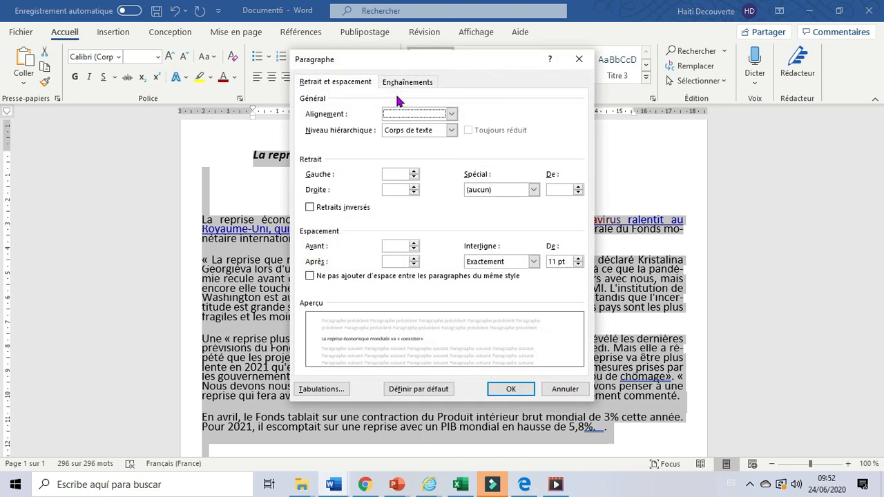
pyautogui.click(578, 259)
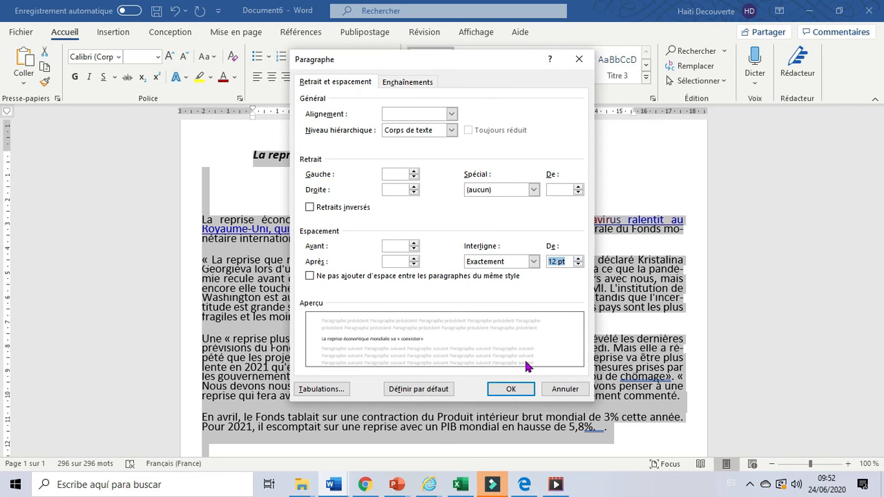
pyautogui.click(509, 389)
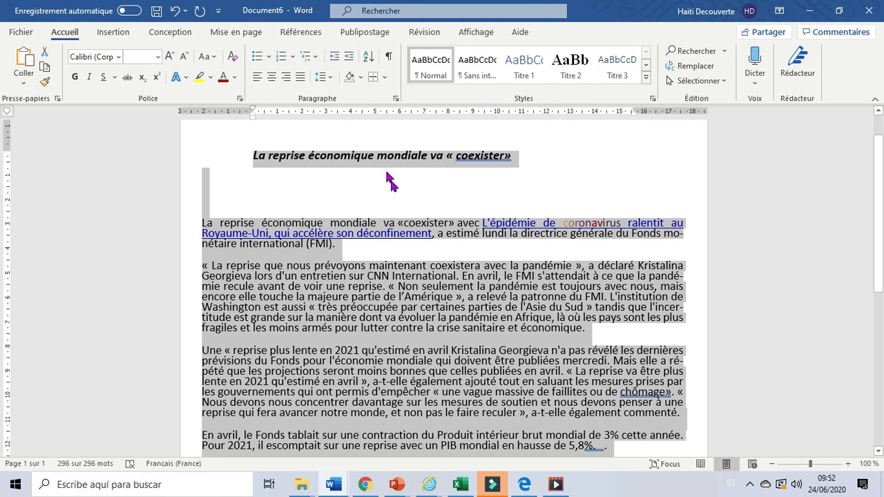
# View the paragraph settings, close them without a change, and place the cursor at the start of the title
pyautogui.click(395, 98)
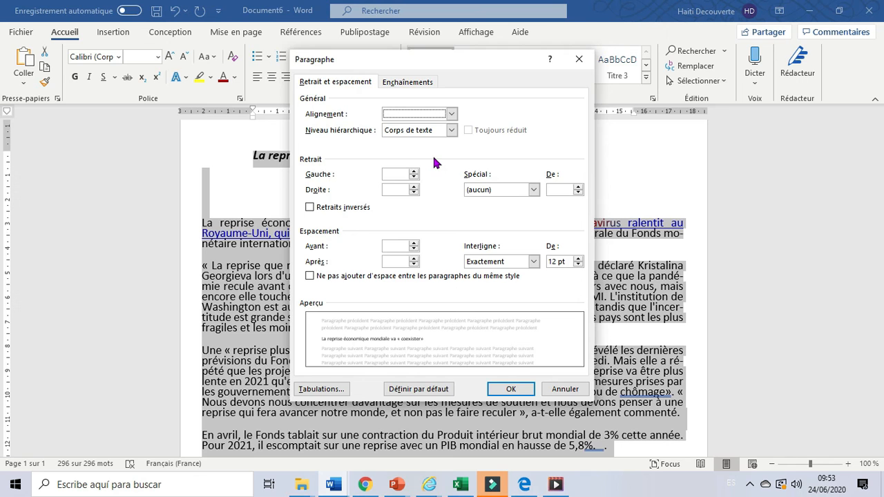
pyautogui.press('Escape')
pyautogui.hotkey('ctrl', 'Home')
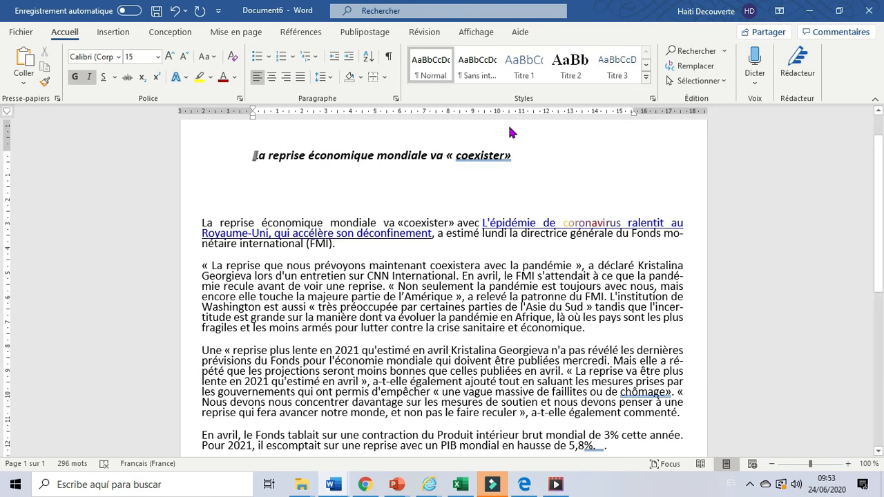